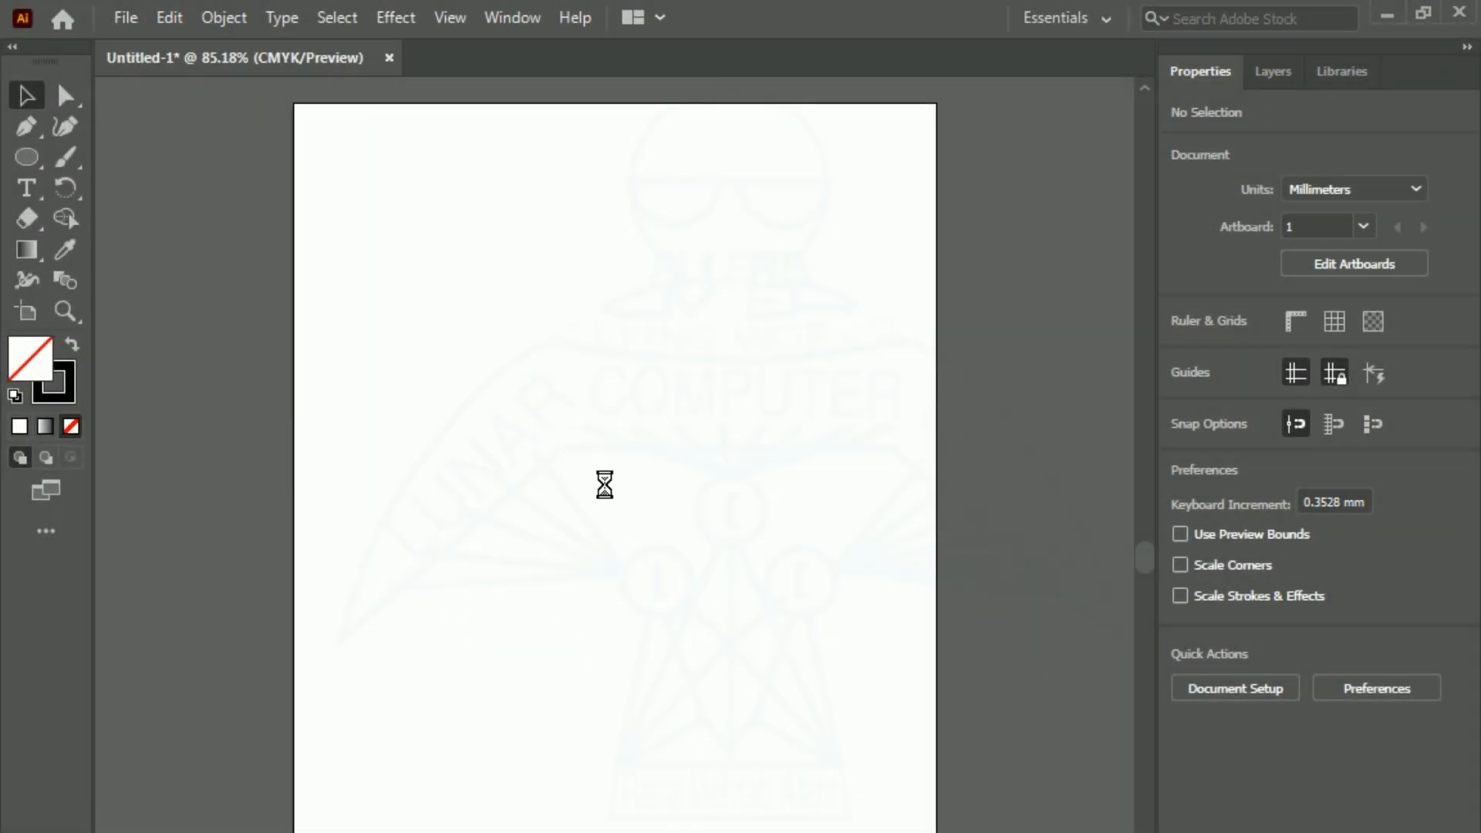
# Draw a circle about 40 mm in diameter near the middle of the artboard, with a black stroke and no fill
pyautogui.click(26, 155)
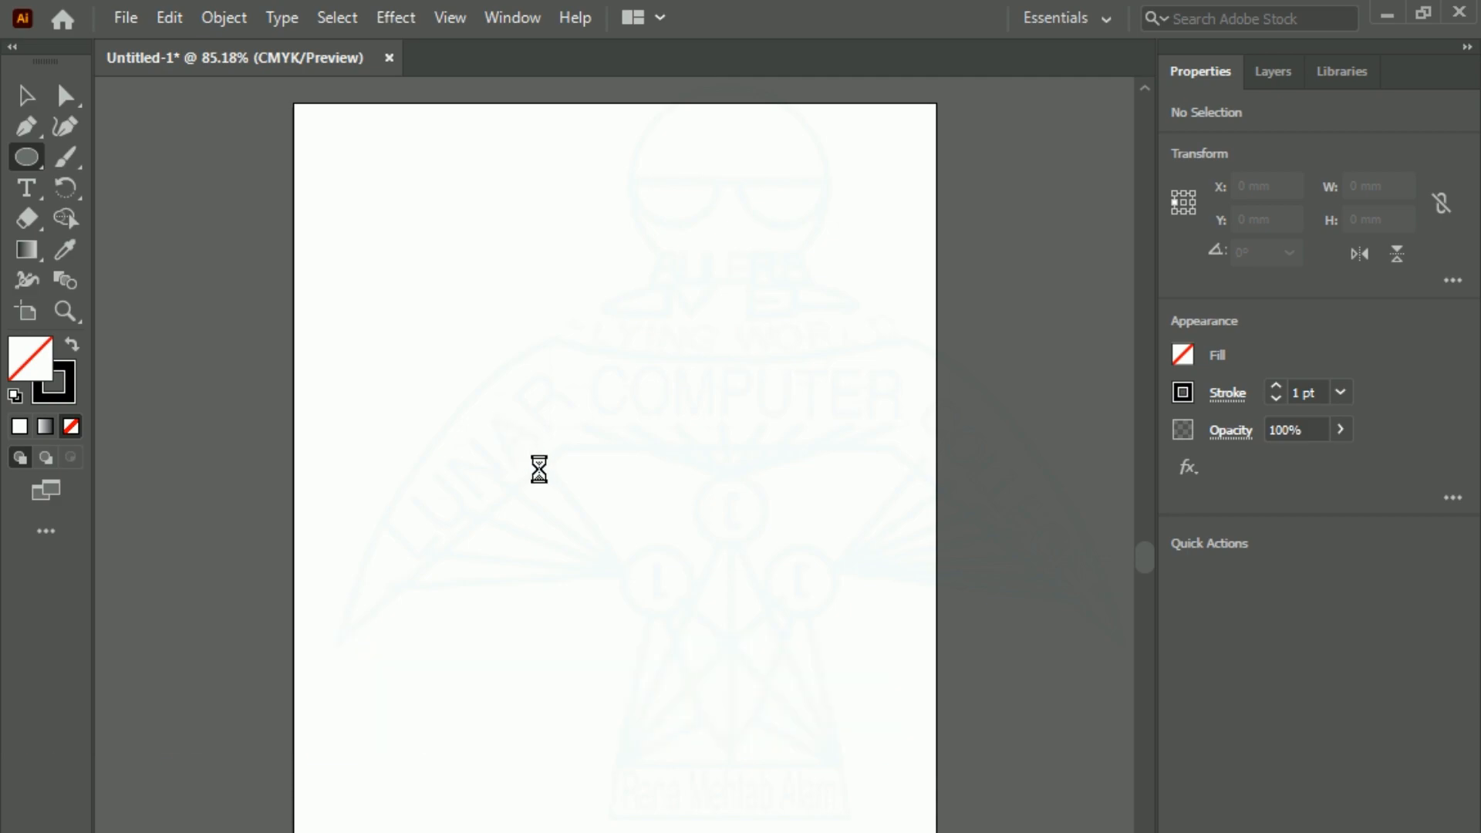
pyautogui.moveTo(543, 491); pyautogui.dragTo(658, 615)
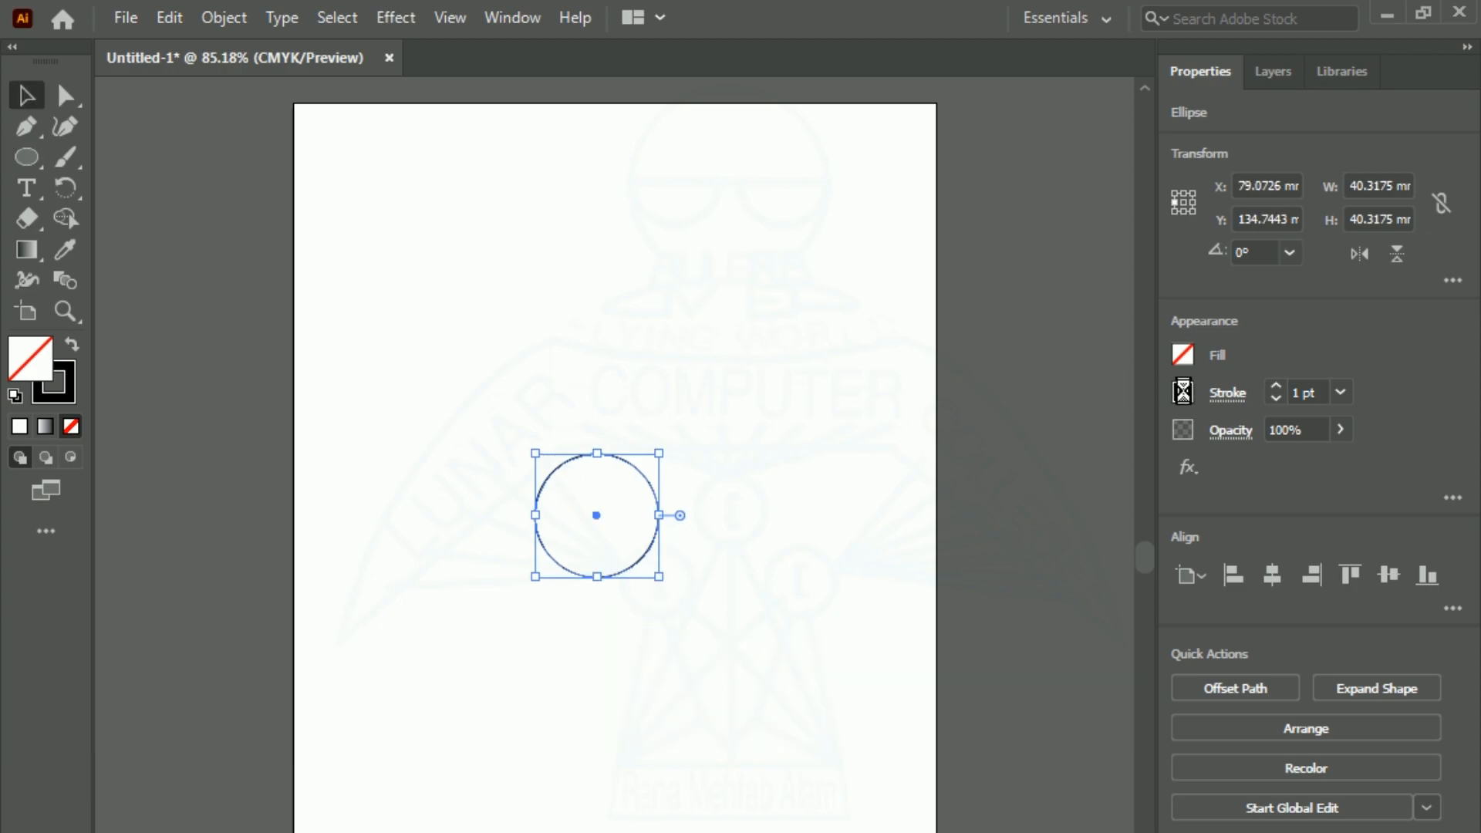
pyautogui.click(1183, 392)
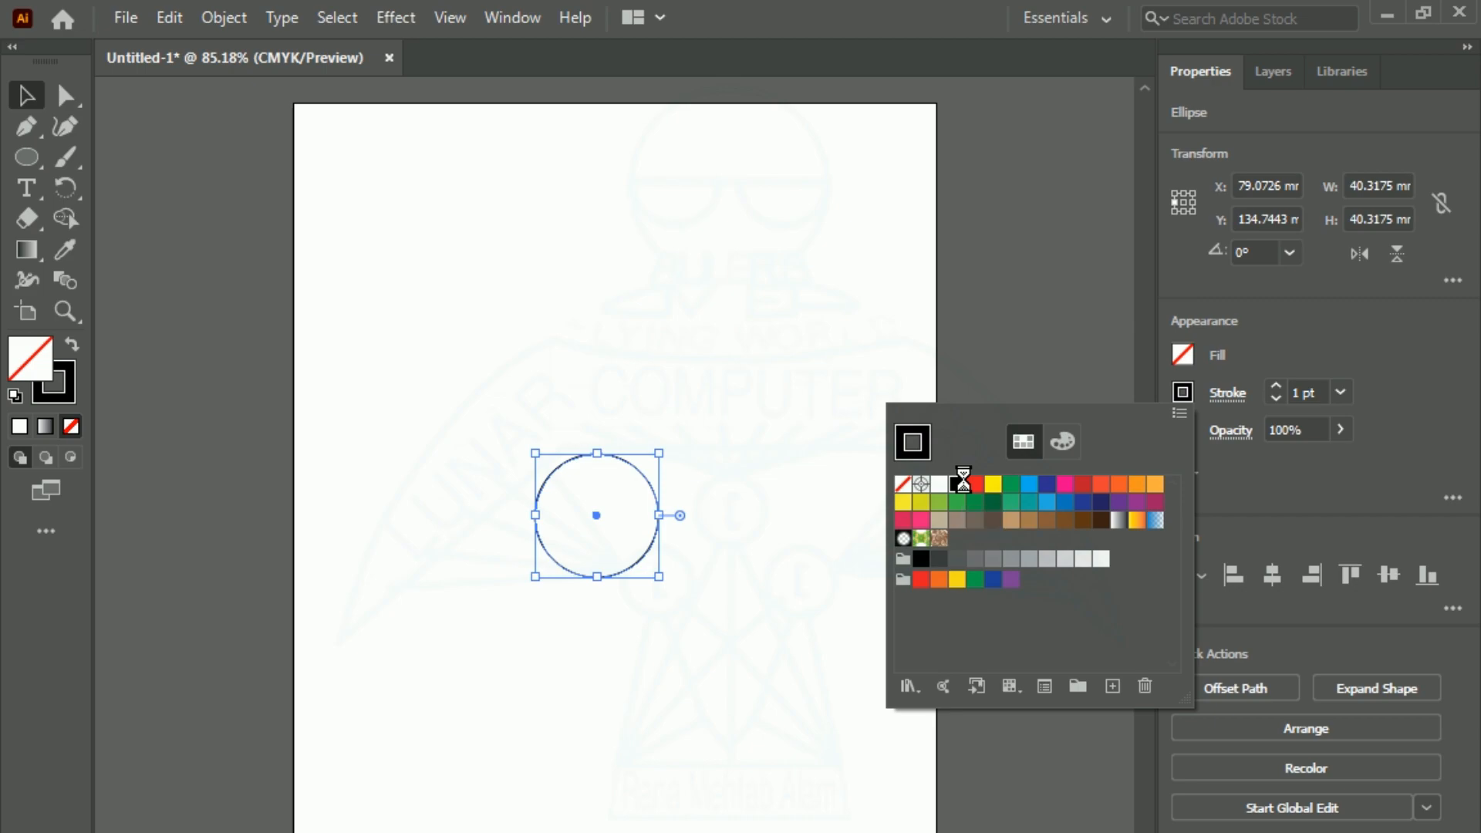
pyautogui.click(918, 338)
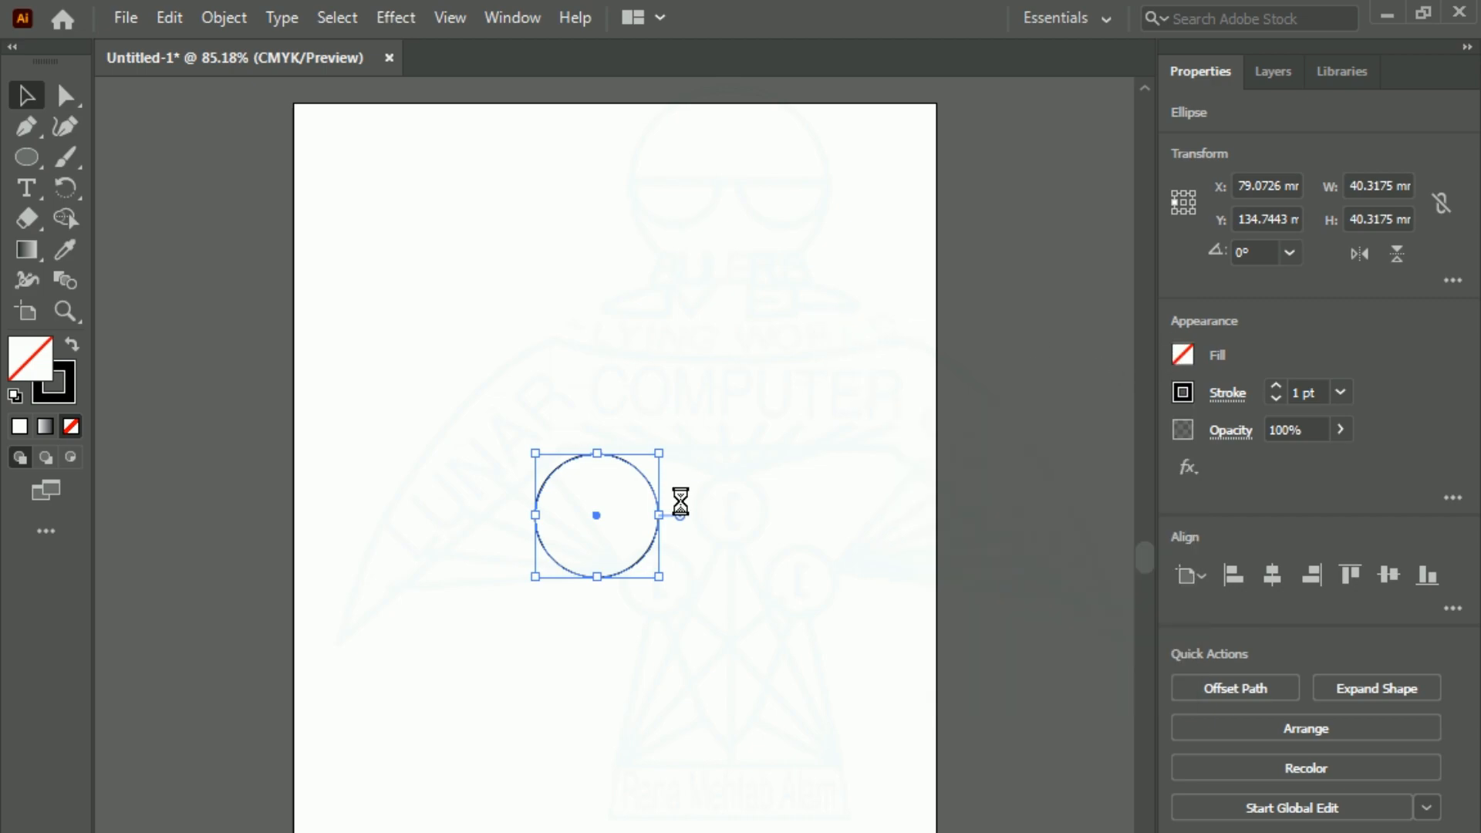
pyautogui.click(1180, 353)
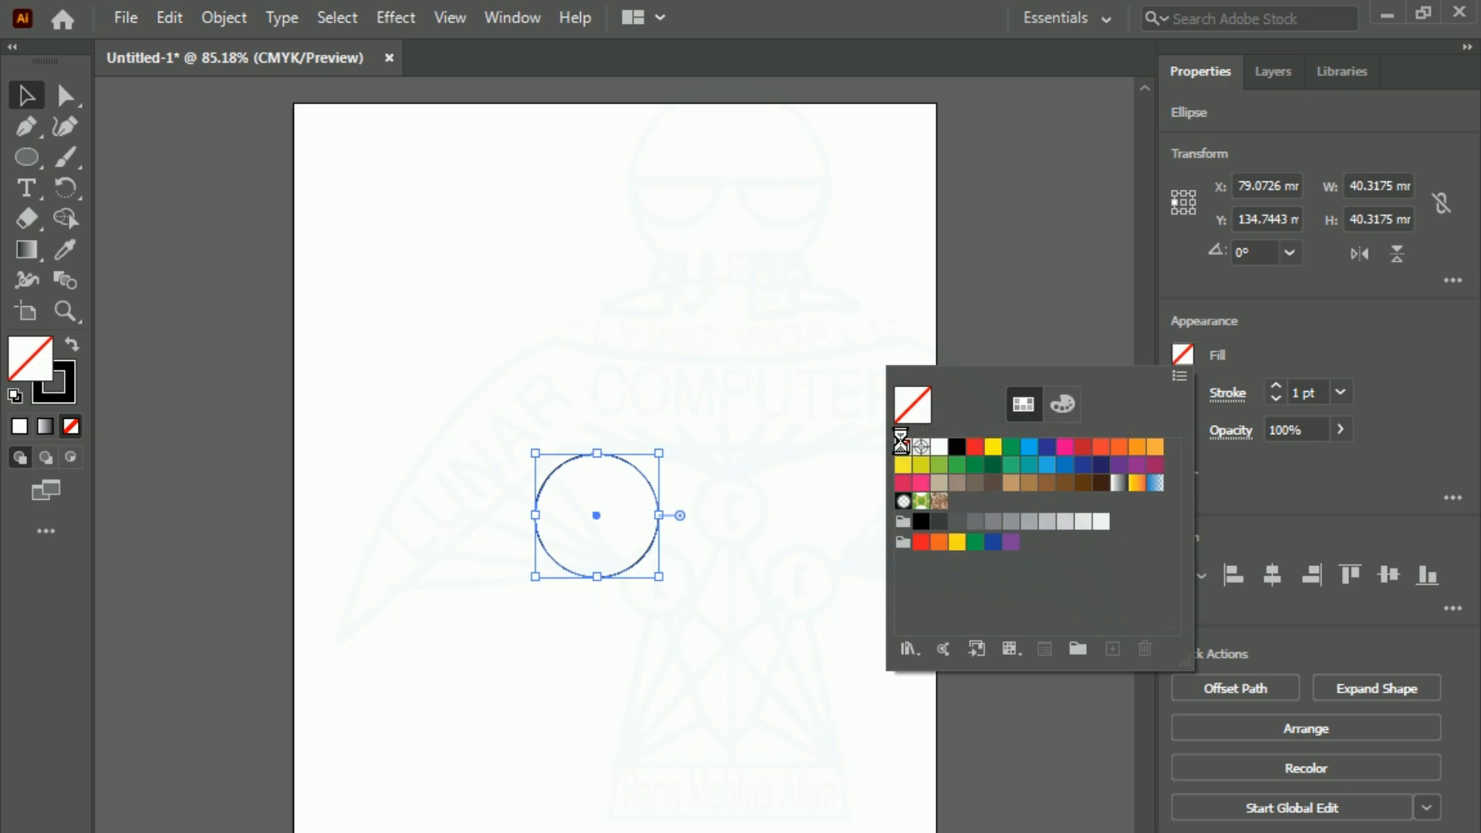
pyautogui.click(639, 698)
pyautogui.click(611, 671)
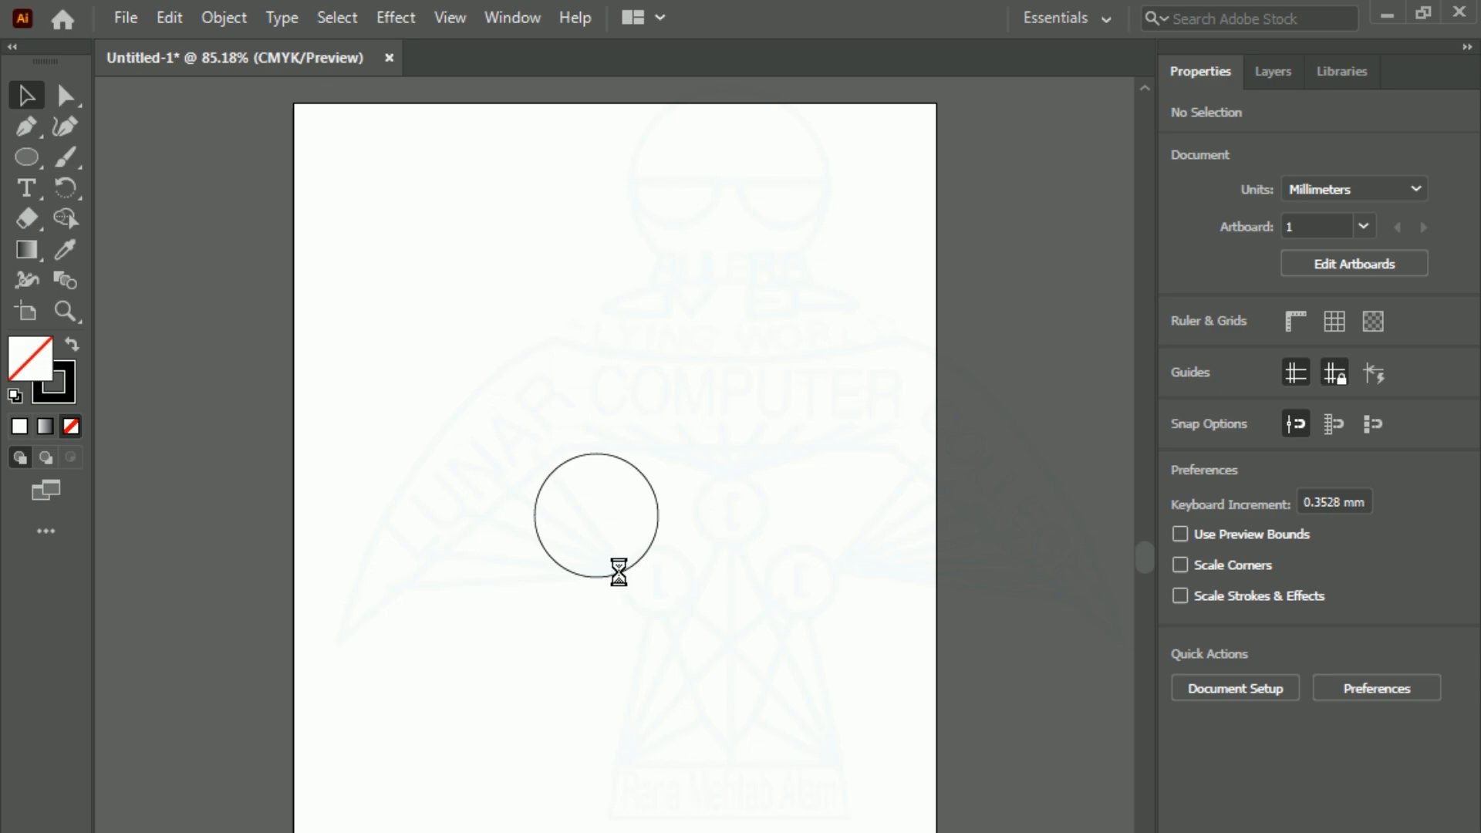
# Copy the circle, paste it in place and enlarge the copy about its centre to about 55 mm in diameter
pyautogui.click(617, 571)
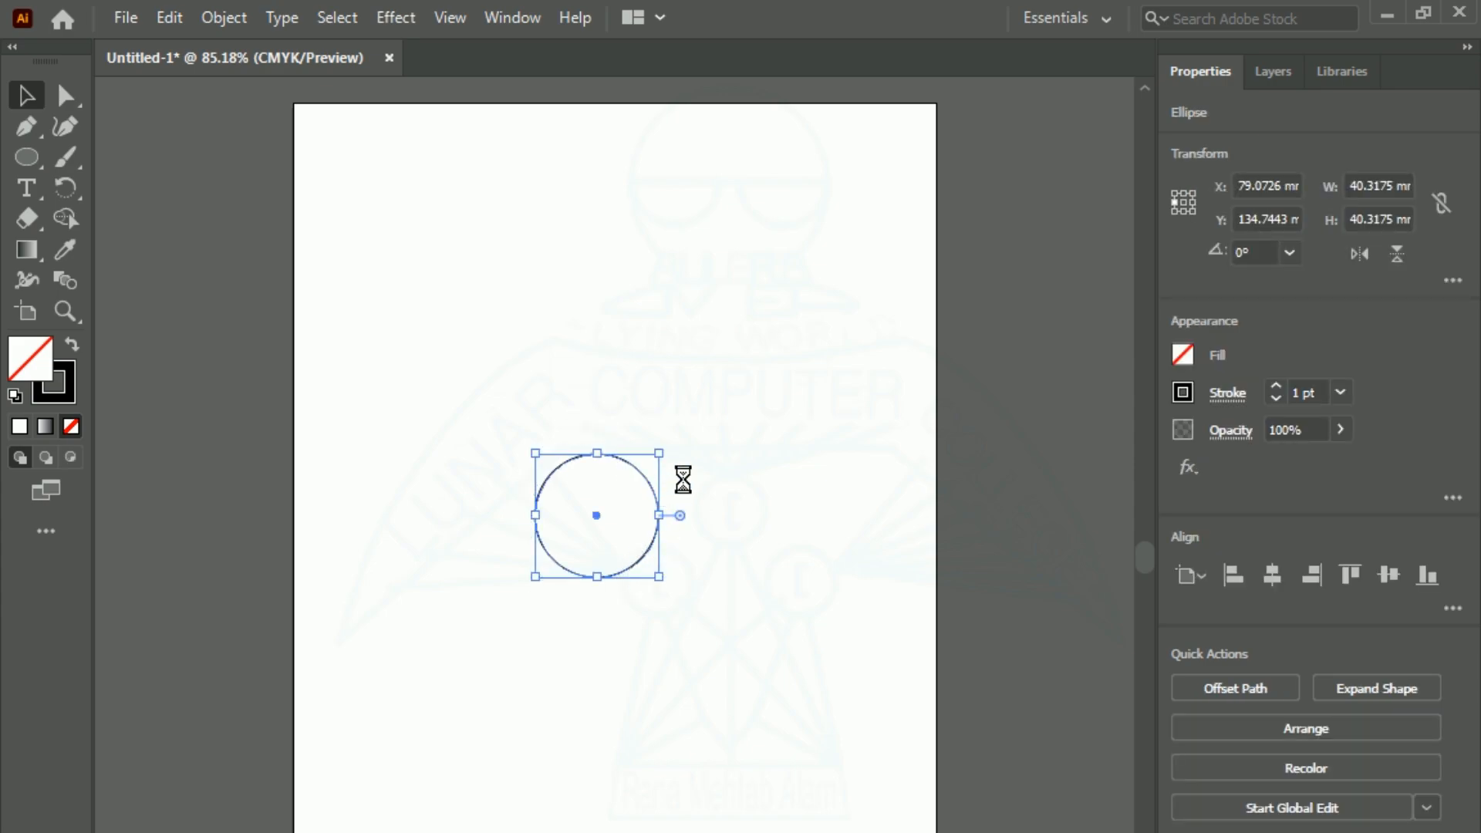
pyautogui.hotkey('ctrl', 'c')
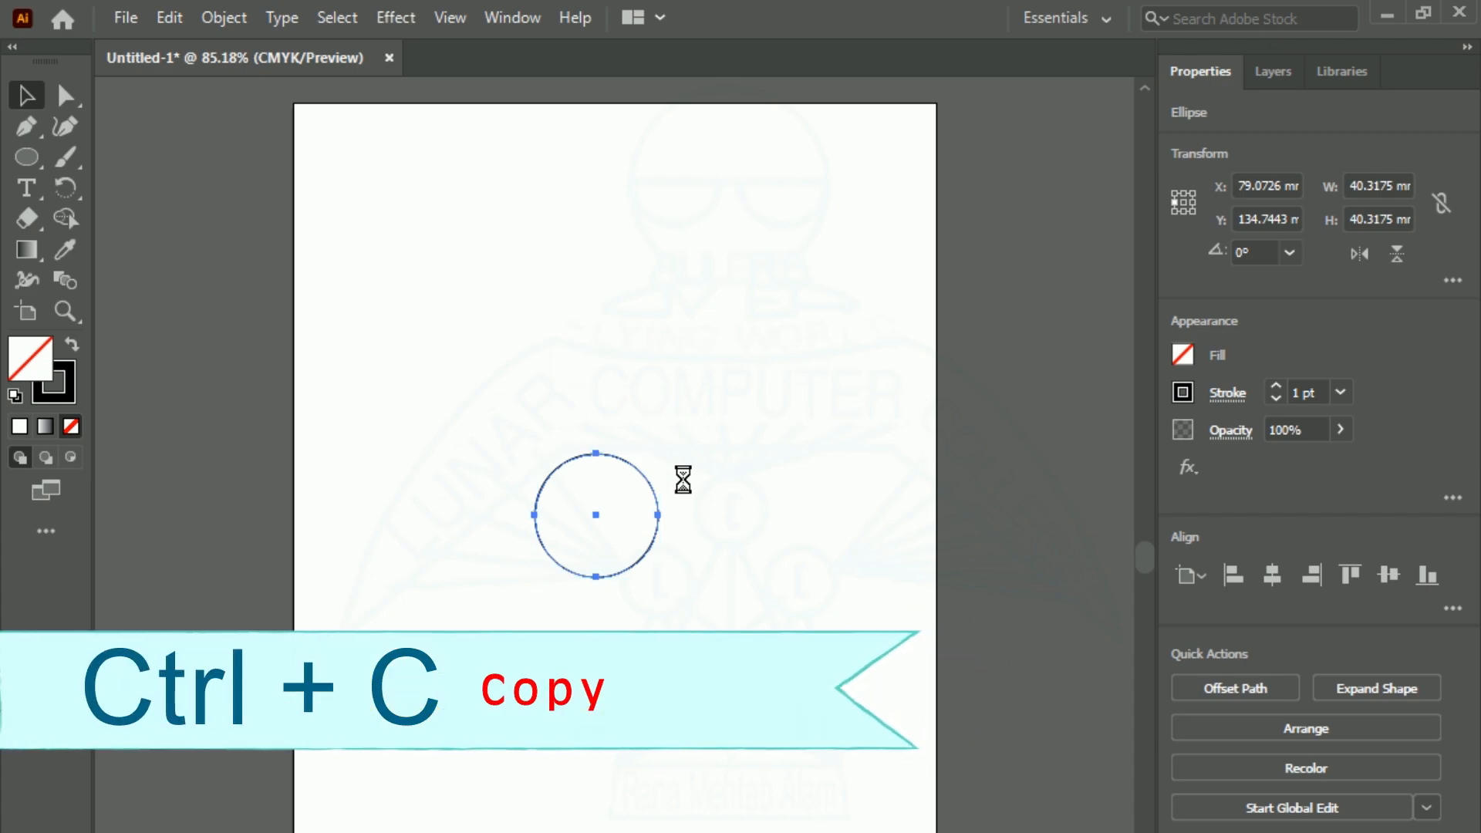
pyautogui.hotkey('ctrl', 'shift', 'v')
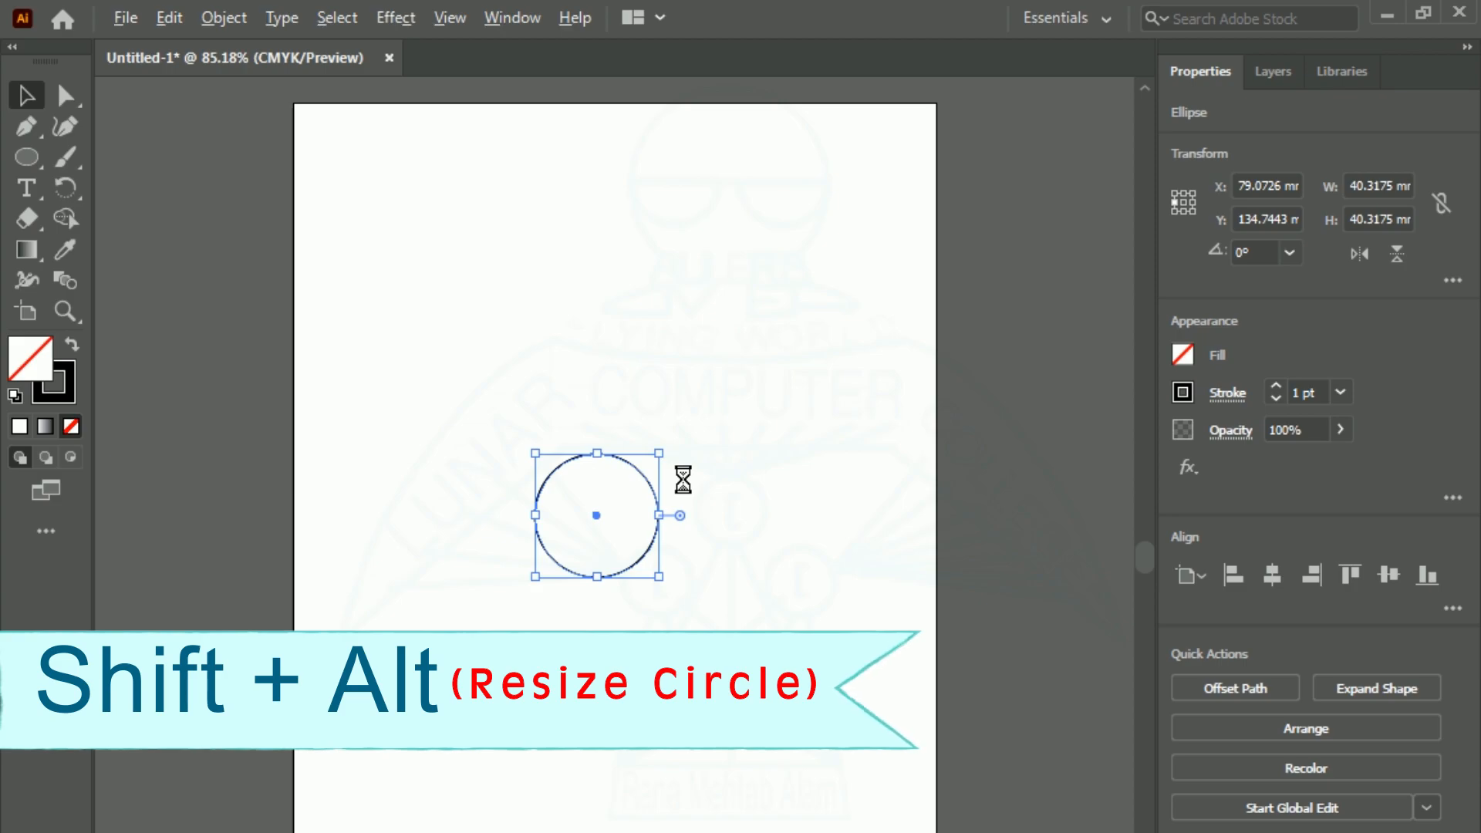
pyautogui.press('alt')
pyautogui.moveTo(661, 578); pyautogui.dragTo(678, 605)
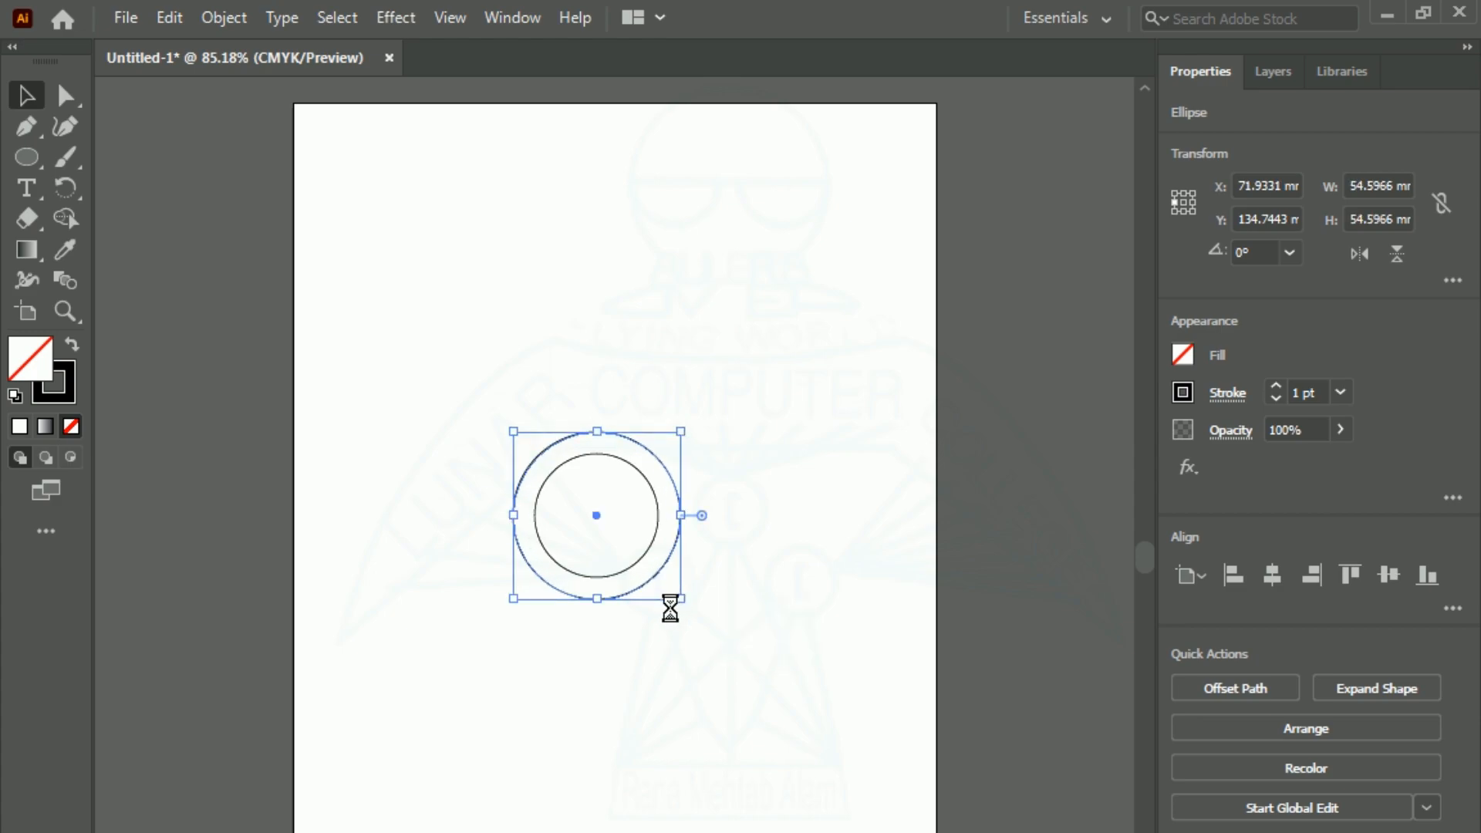
# Paste another copy of the circle in place and enlarge it about its centre to about 92 mm in diameter
pyautogui.hotkey('ctrl', 'shift', 'b')
pyautogui.hotkey('ctrl', 'shift', 'b')
pyautogui.moveTo(679, 600); pyautogui.dragTo(736, 685)
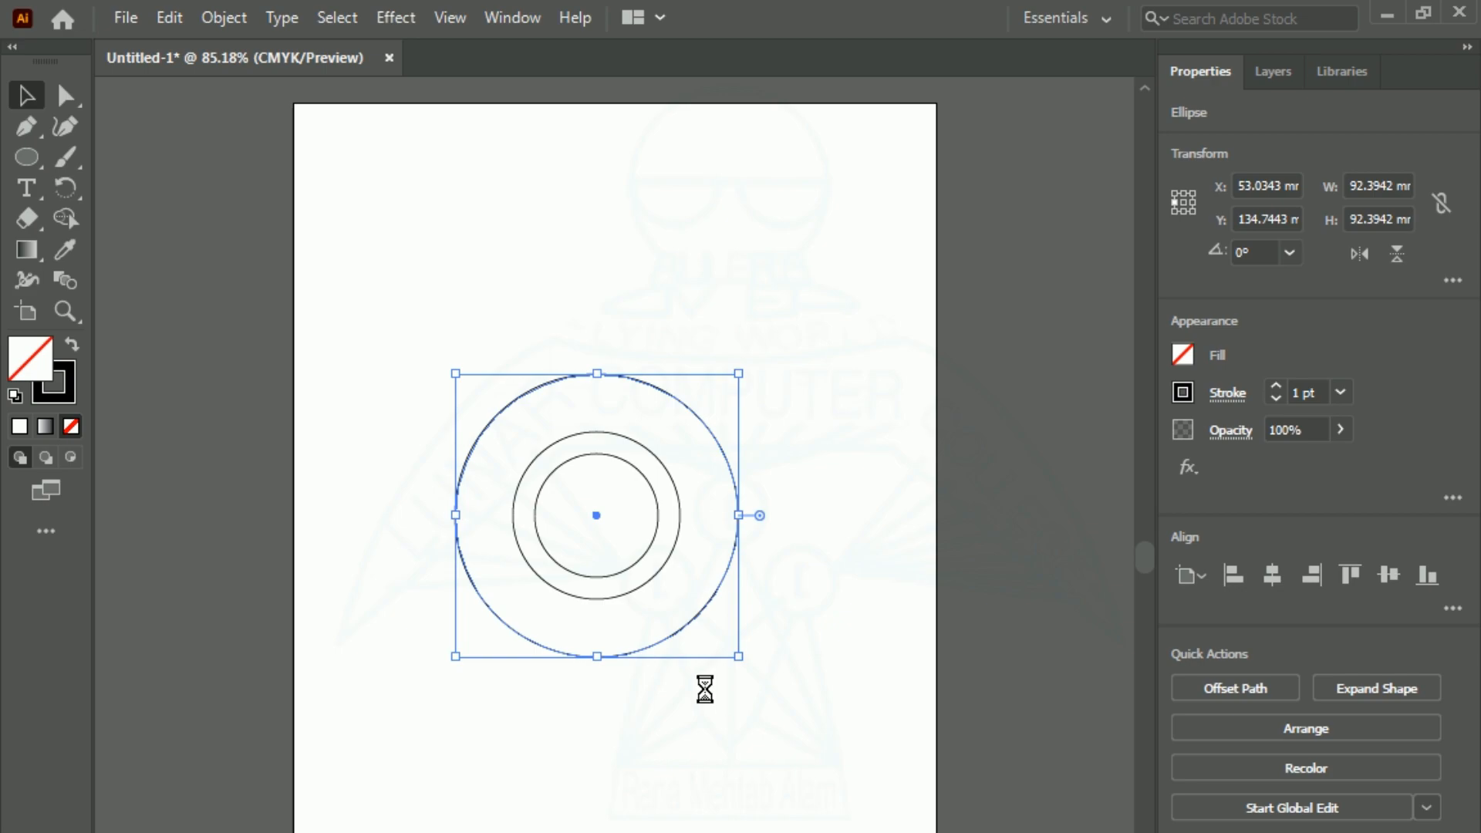
pyautogui.click(457, 292)
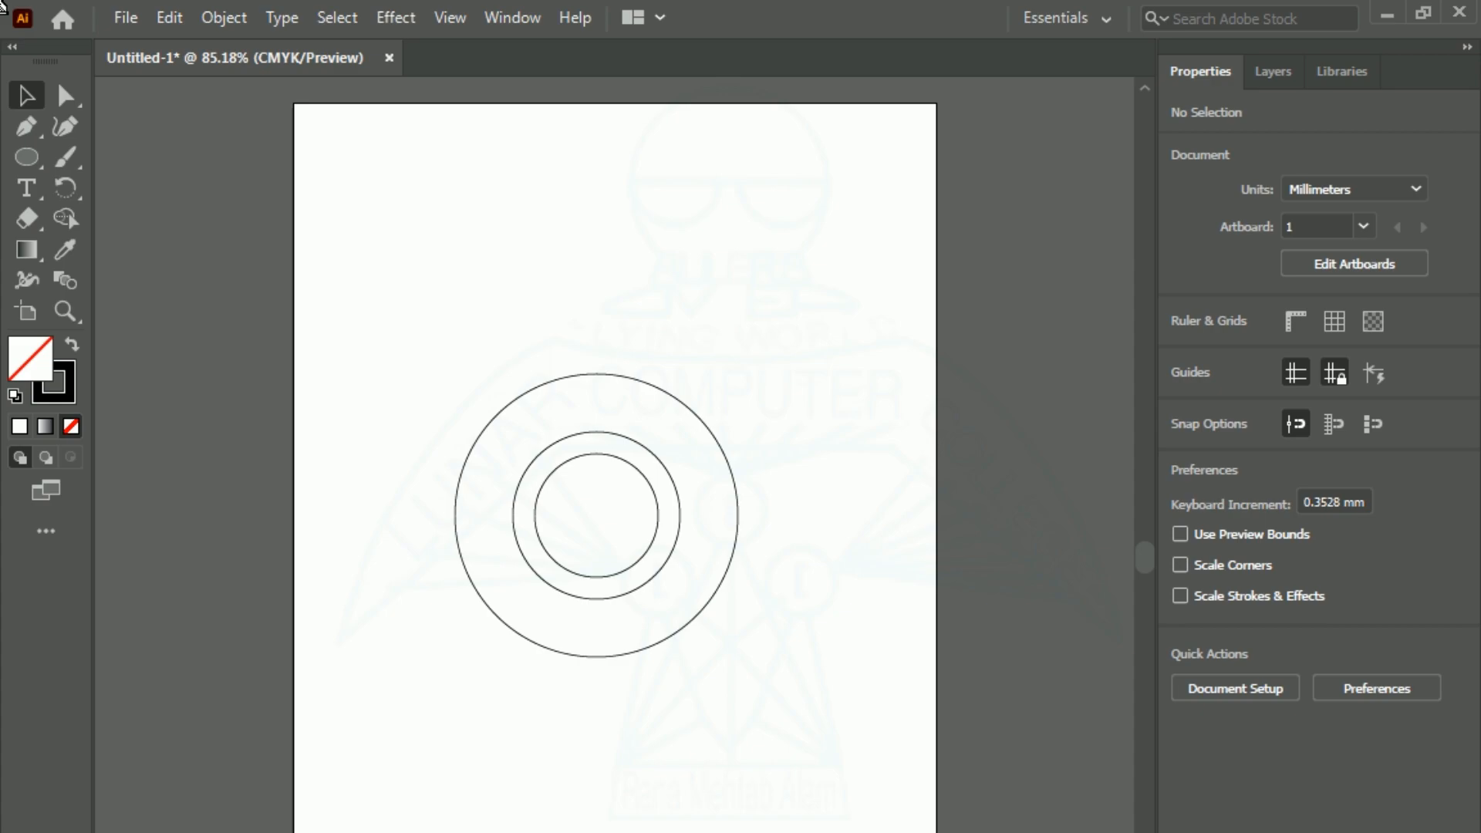
# Draw three line segments across the outer ring: one slanted at upper right, one slanted at upper left and one vertical at the bottom
pyautogui.click(31, 161)
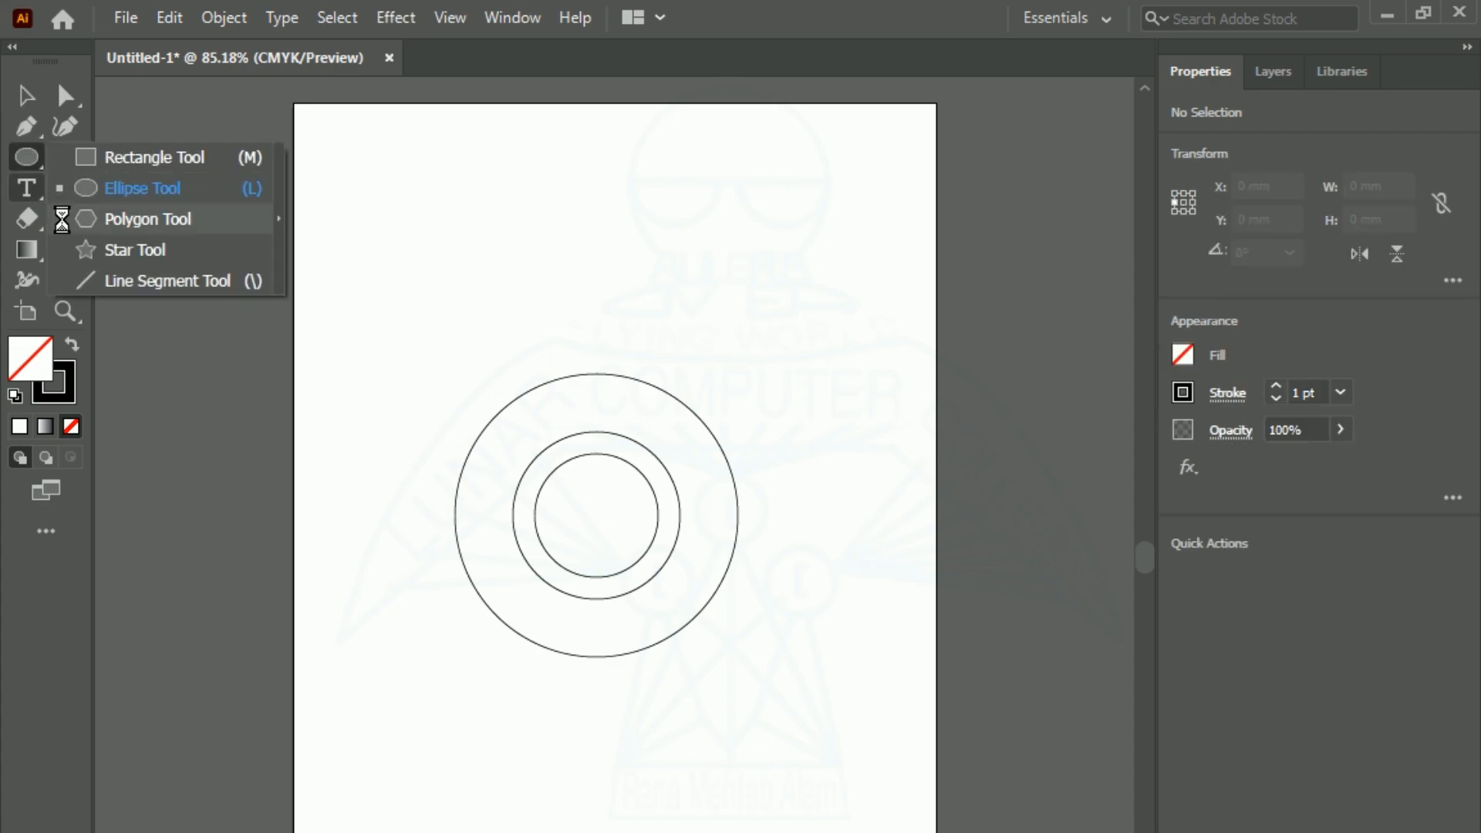
pyautogui.click(151, 283)
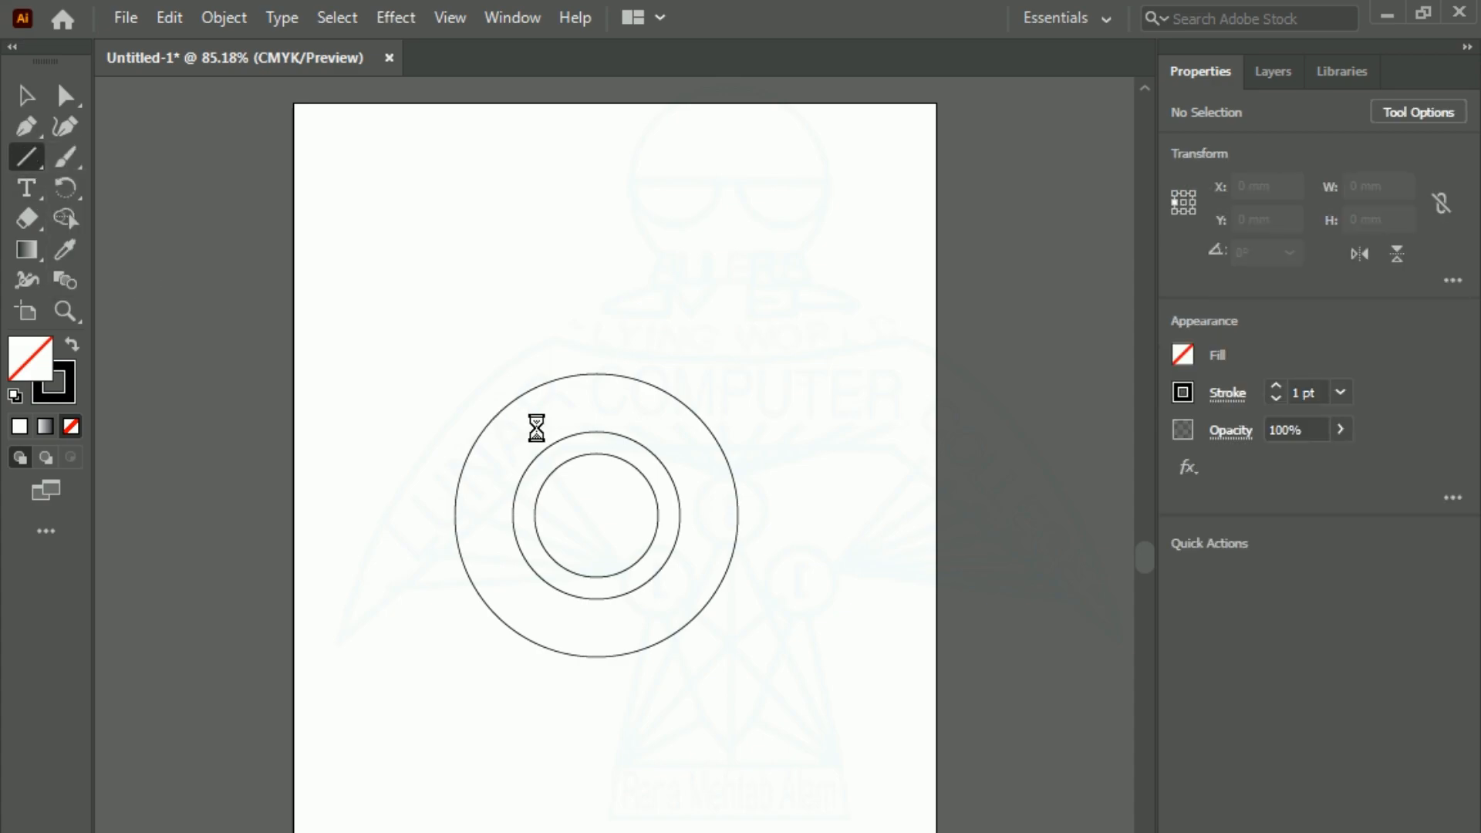
pyautogui.moveTo(701, 380); pyautogui.dragTo(577, 448)
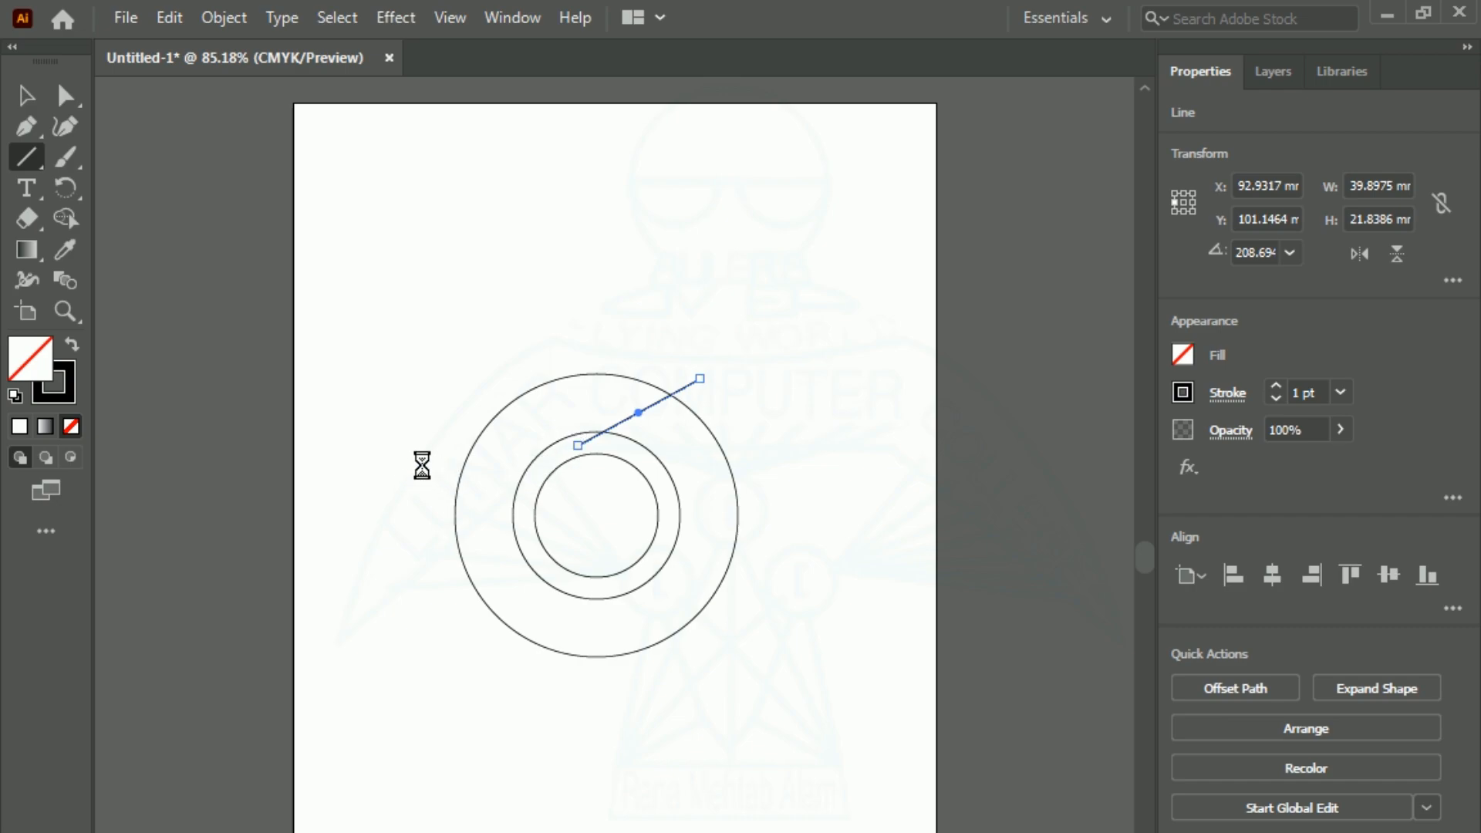
pyautogui.moveTo(450, 441); pyautogui.dragTo(526, 536)
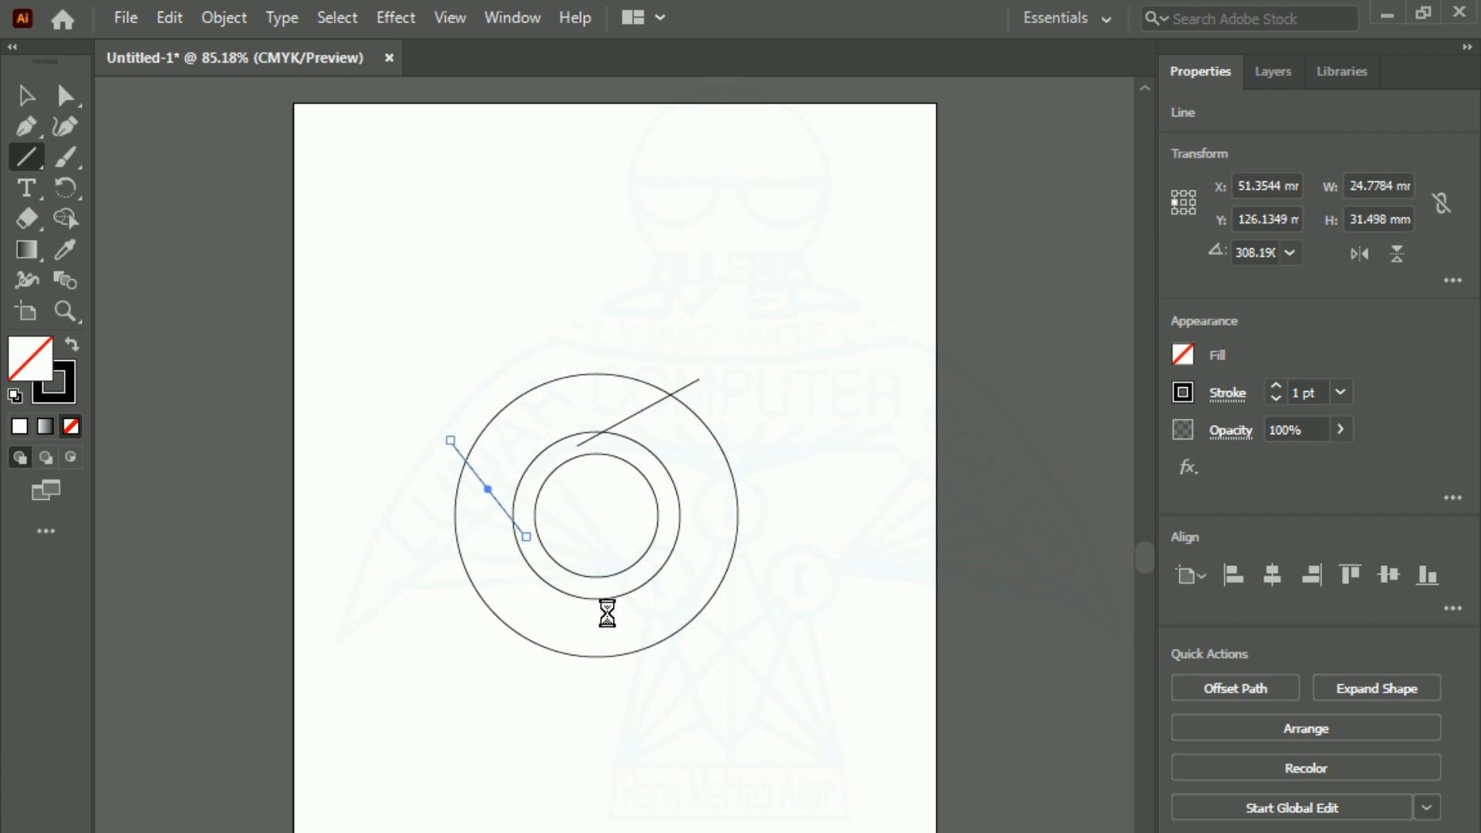
pyautogui.moveTo(608, 591); pyautogui.dragTo(609, 682)
pyautogui.press('v')
pyautogui.click(339, 262)
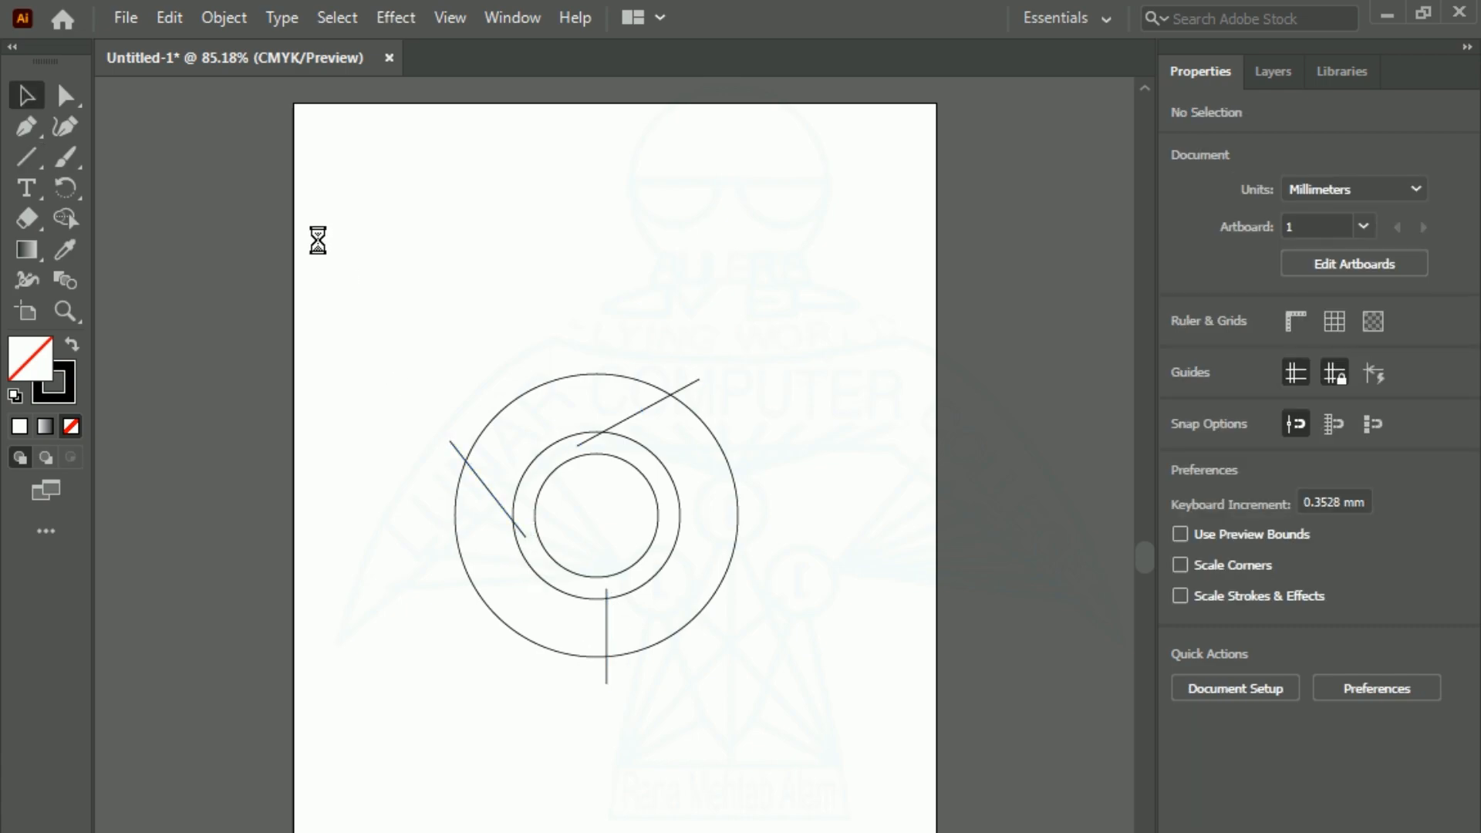
# Divide the three circles and three lines into separate pieces with the Pathfinder Divide operation
pyautogui.moveTo(353, 230); pyautogui.dragTo(838, 809)
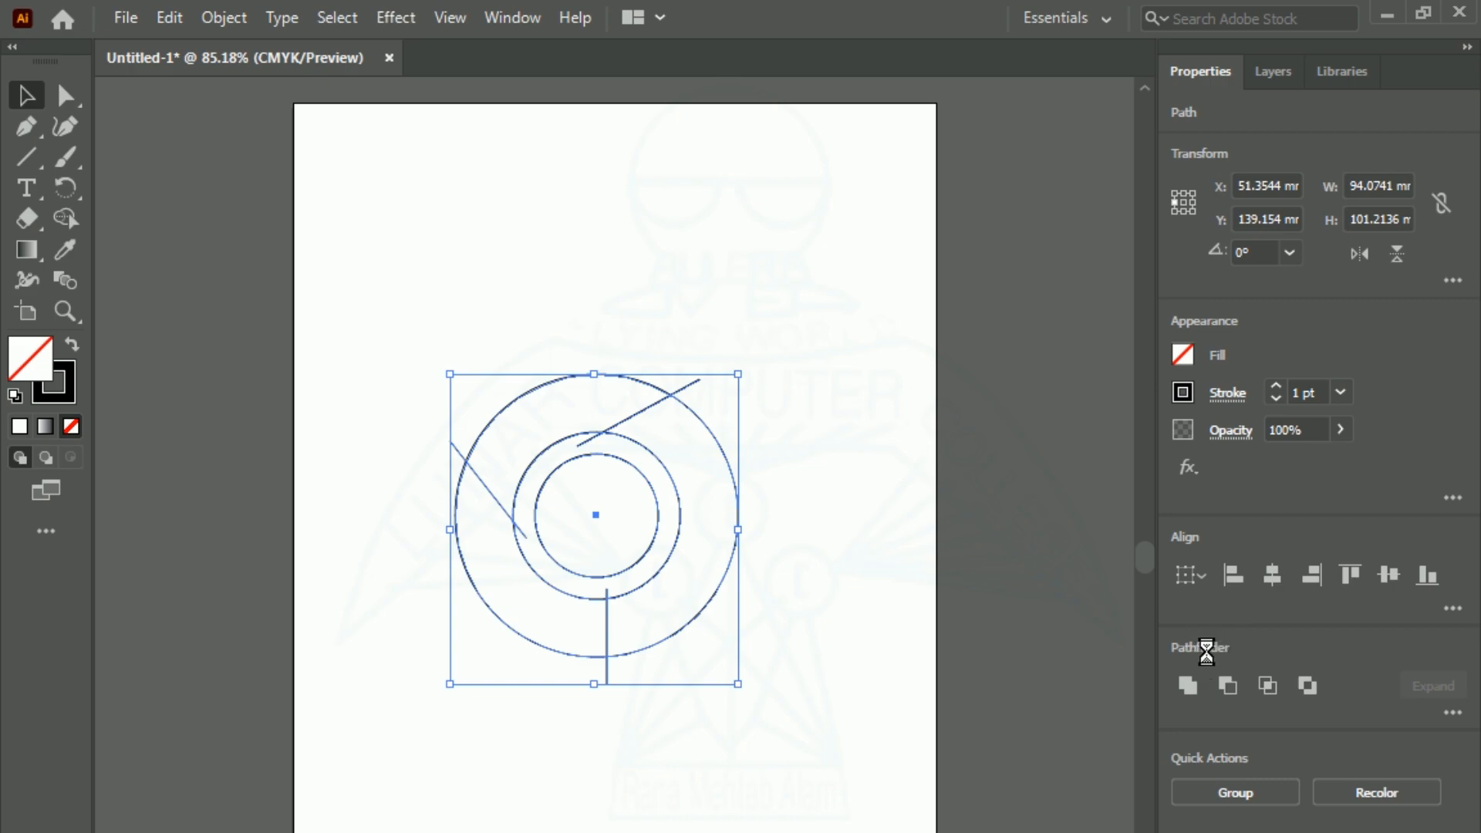
pyautogui.click(1459, 713)
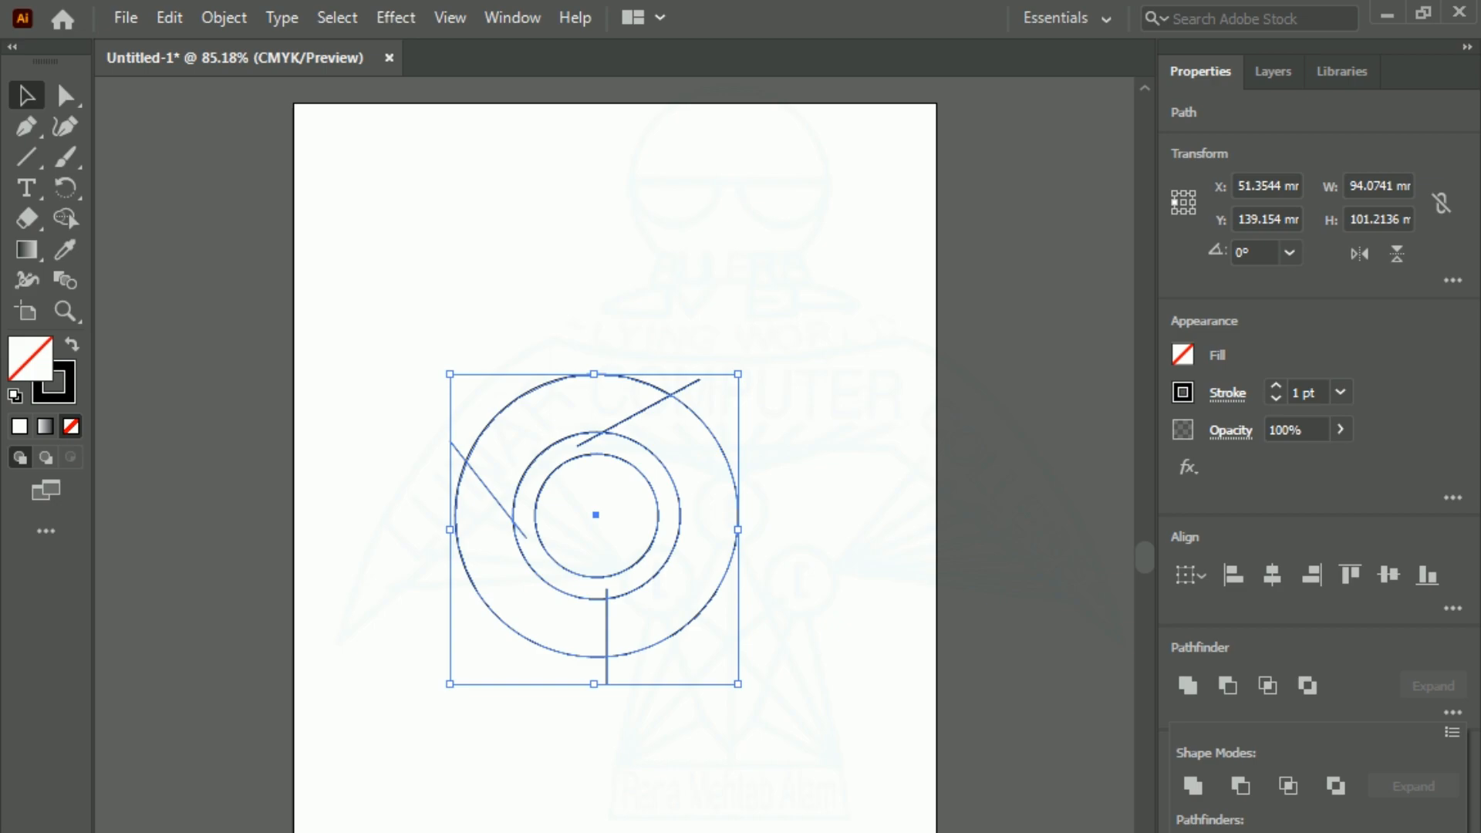
pyautogui.click(509, 15)
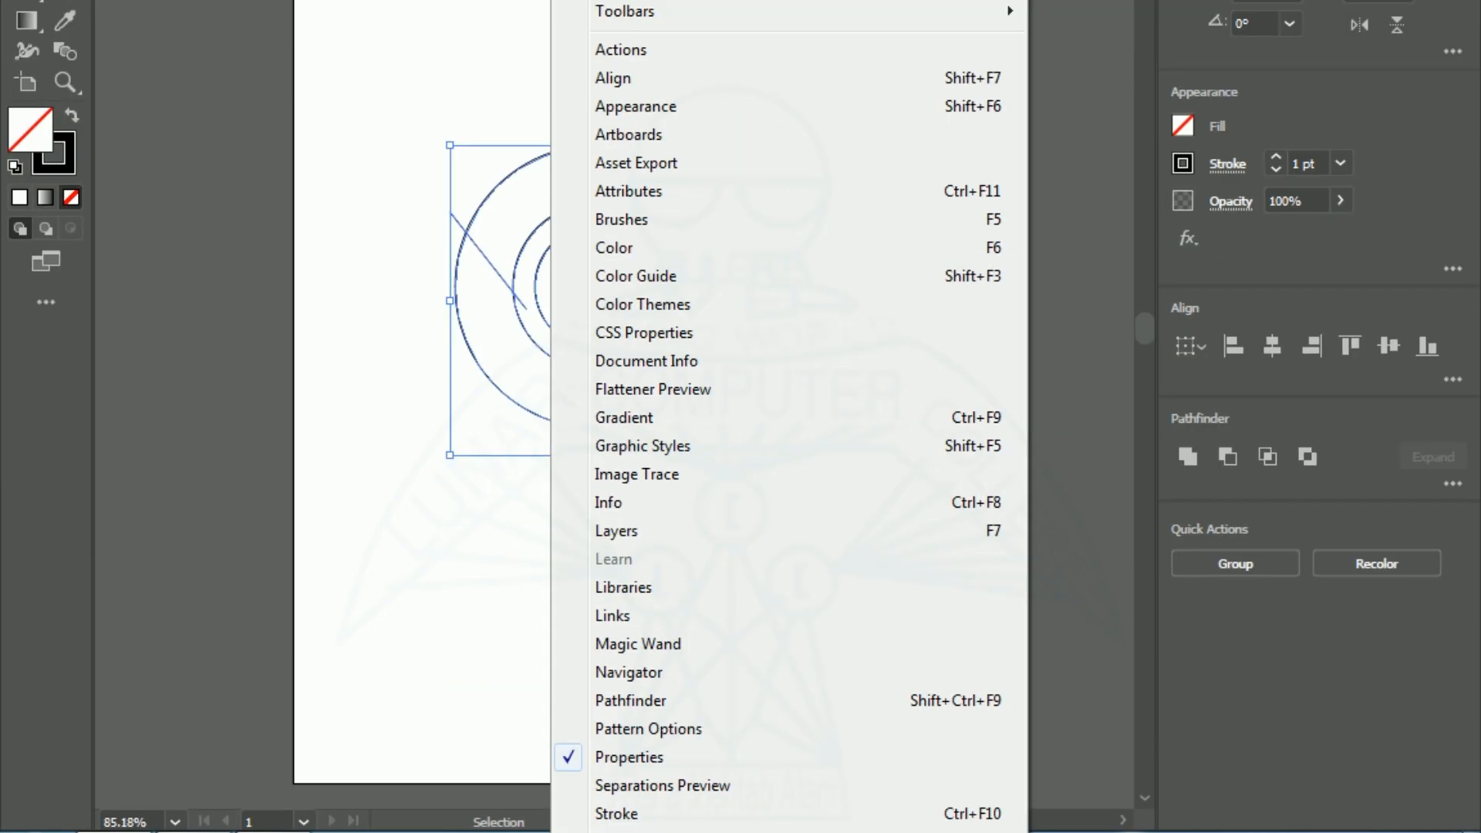
pyautogui.click(644, 701)
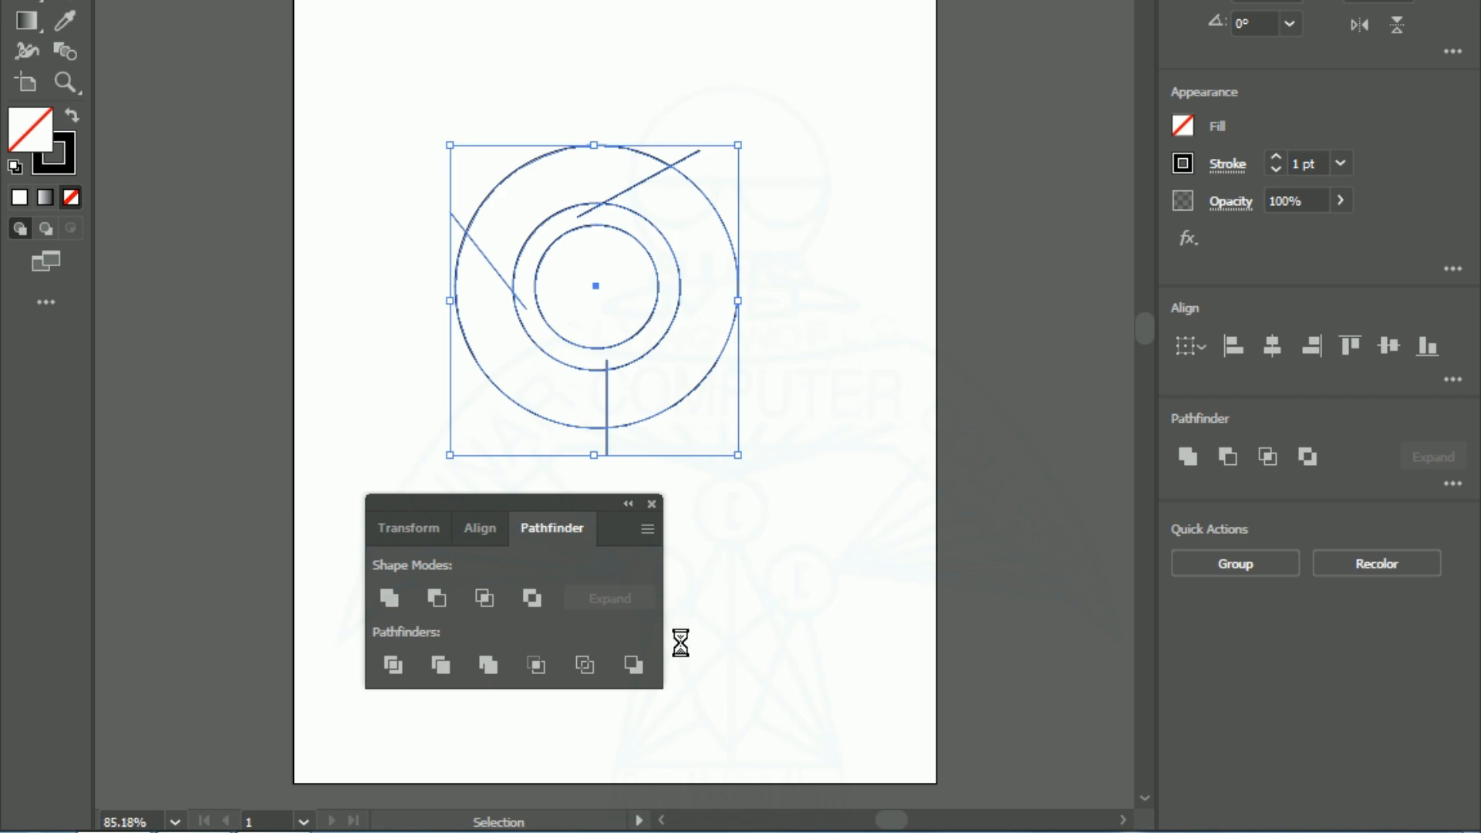
pyautogui.click(394, 665)
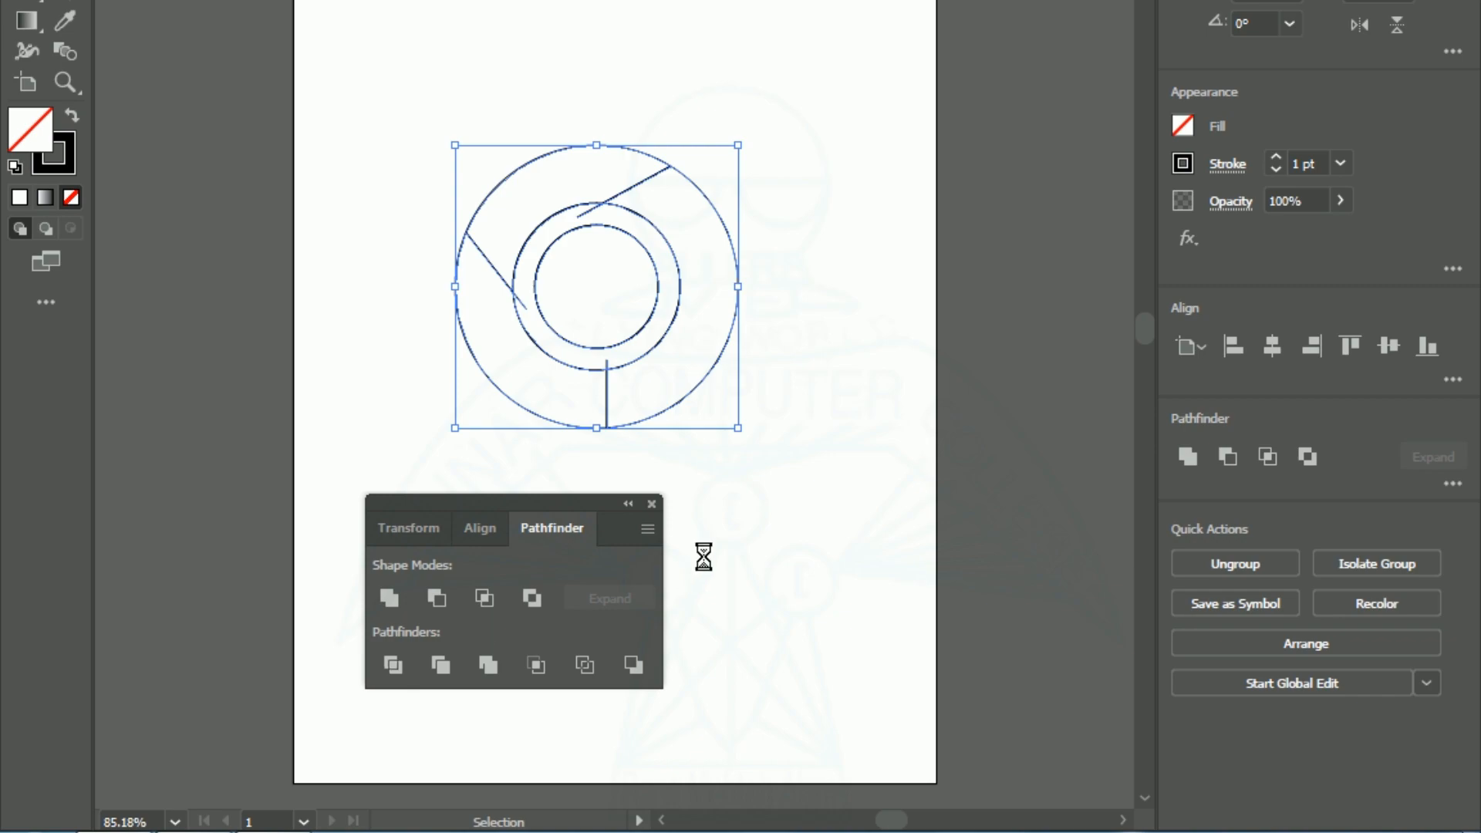
pyautogui.click(772, 518)
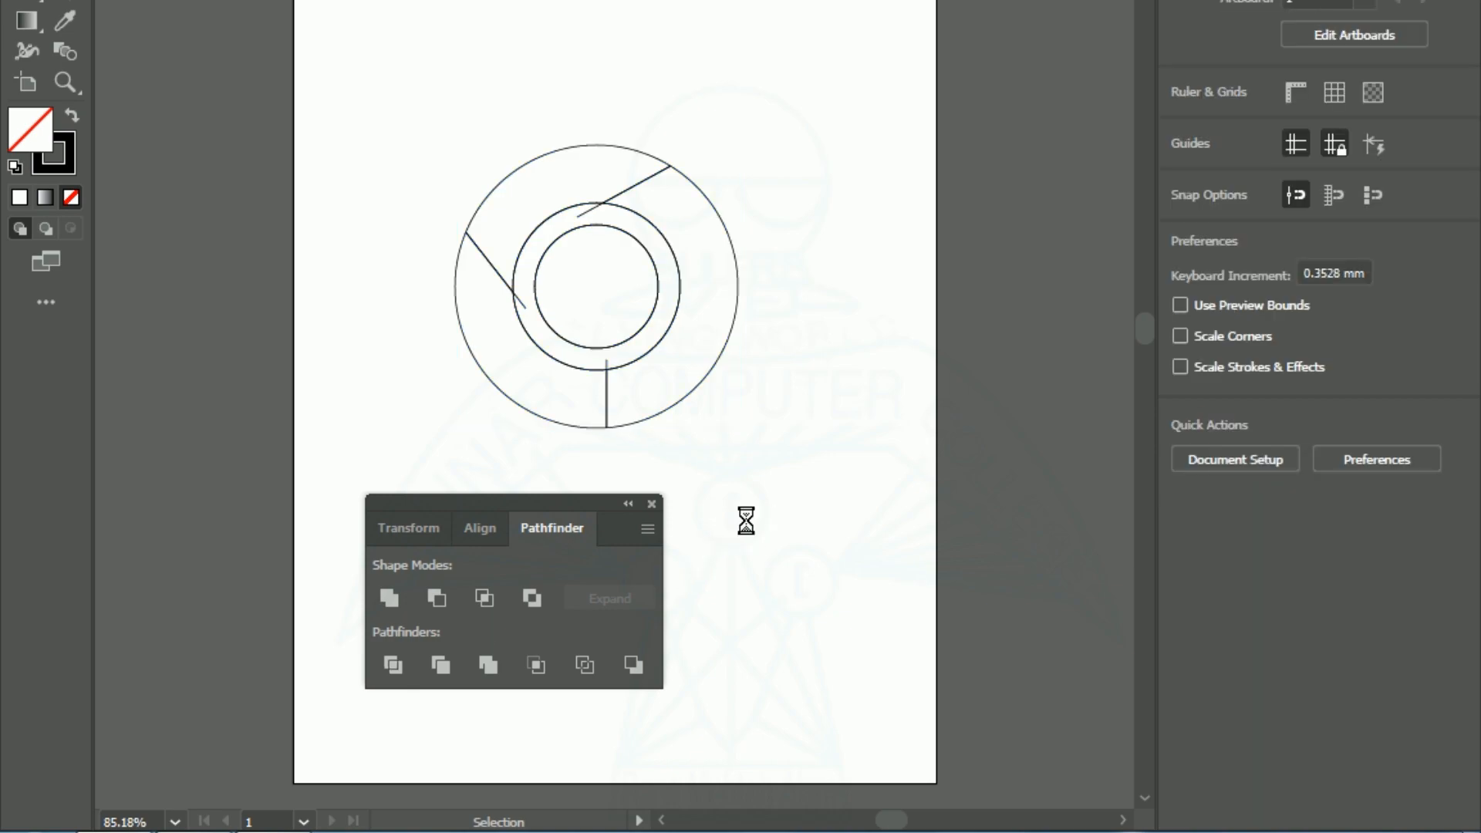
pyautogui.click(654, 504)
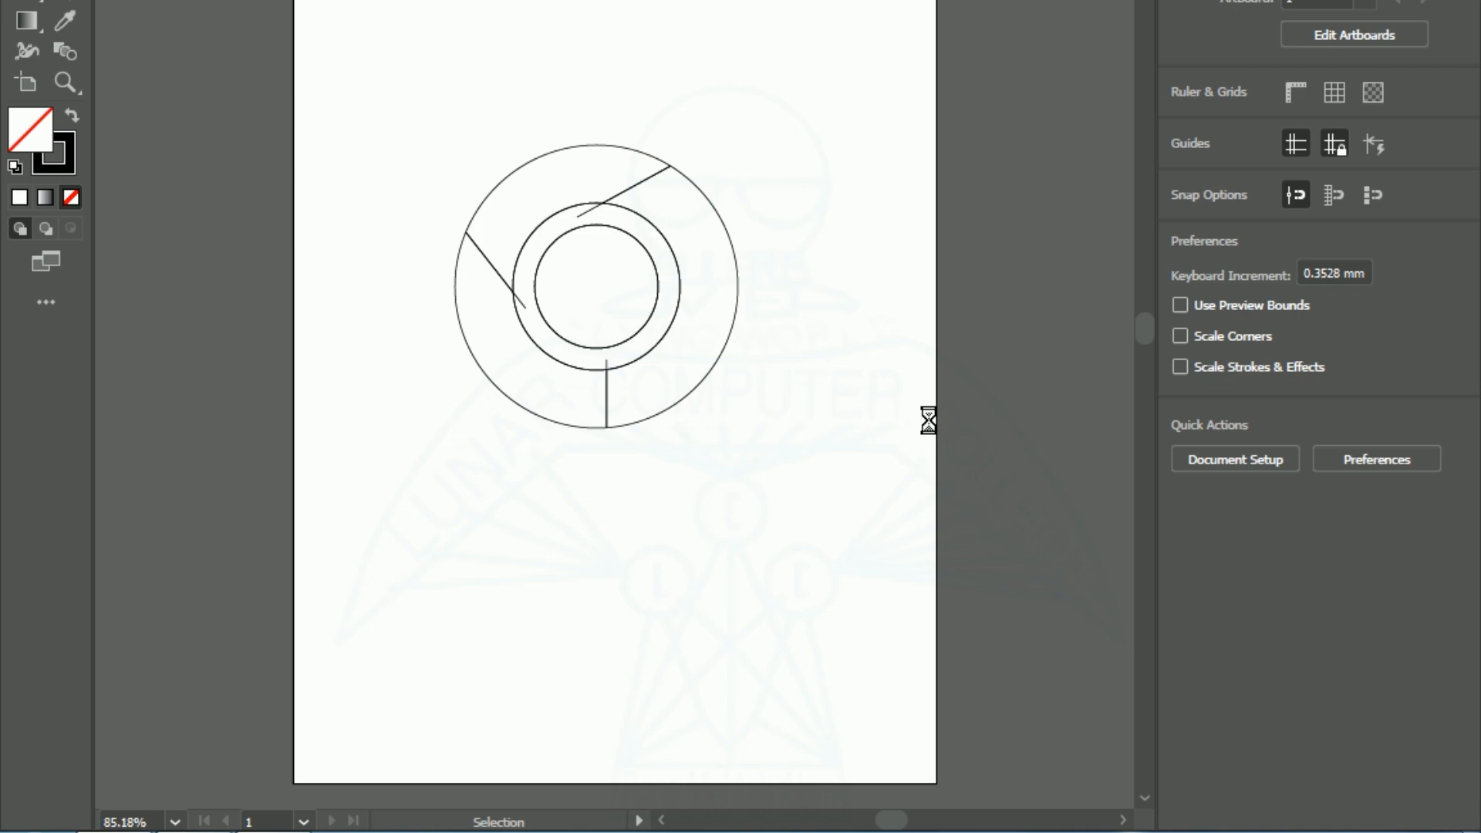
# Ungroup the divided artwork so that each piece can be selected individually
pyautogui.moveTo(348, 49); pyautogui.dragTo(857, 573)
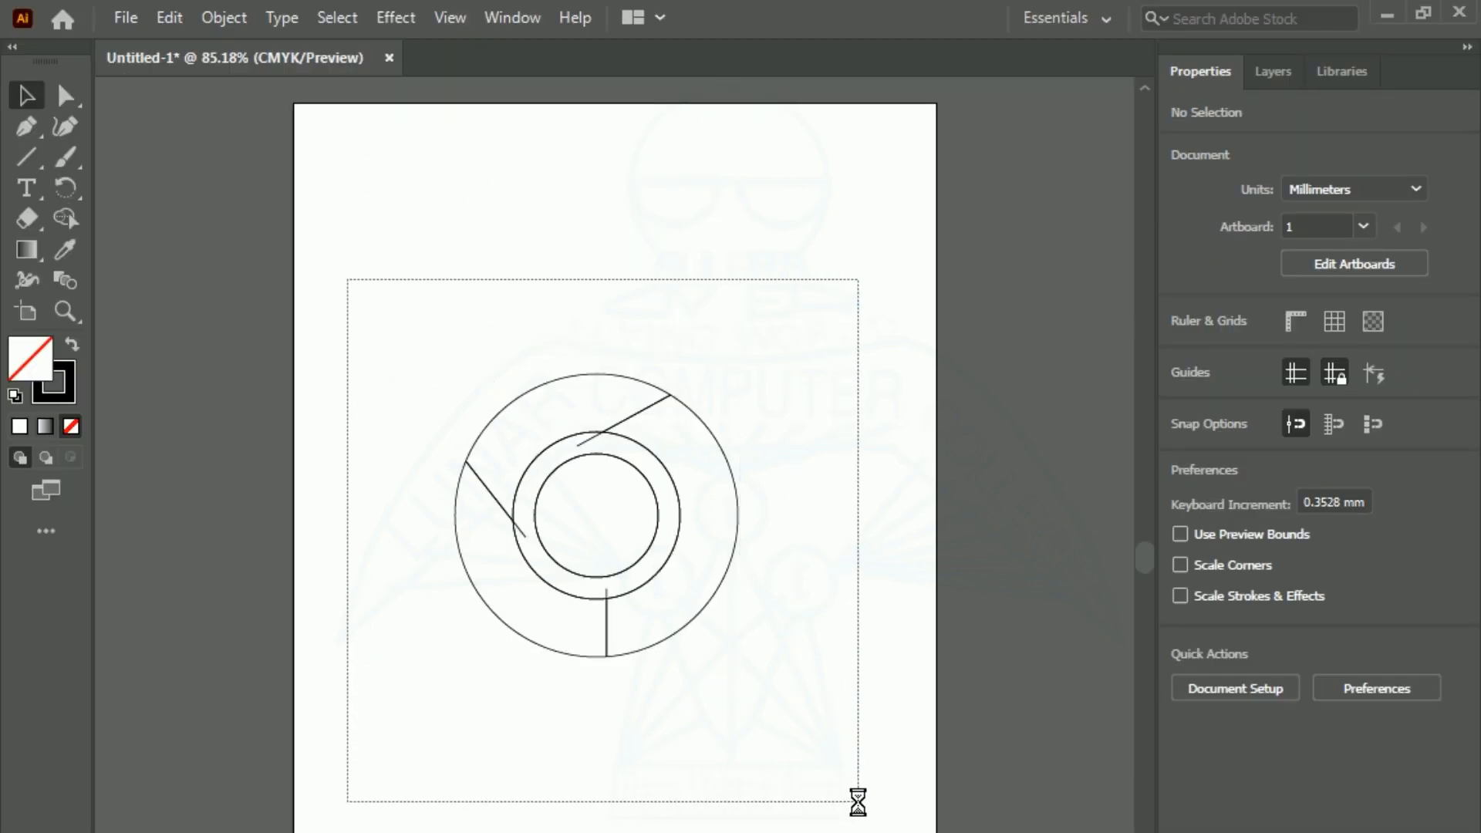
pyautogui.moveTo(857, 802); pyautogui.dragTo(858, 802)
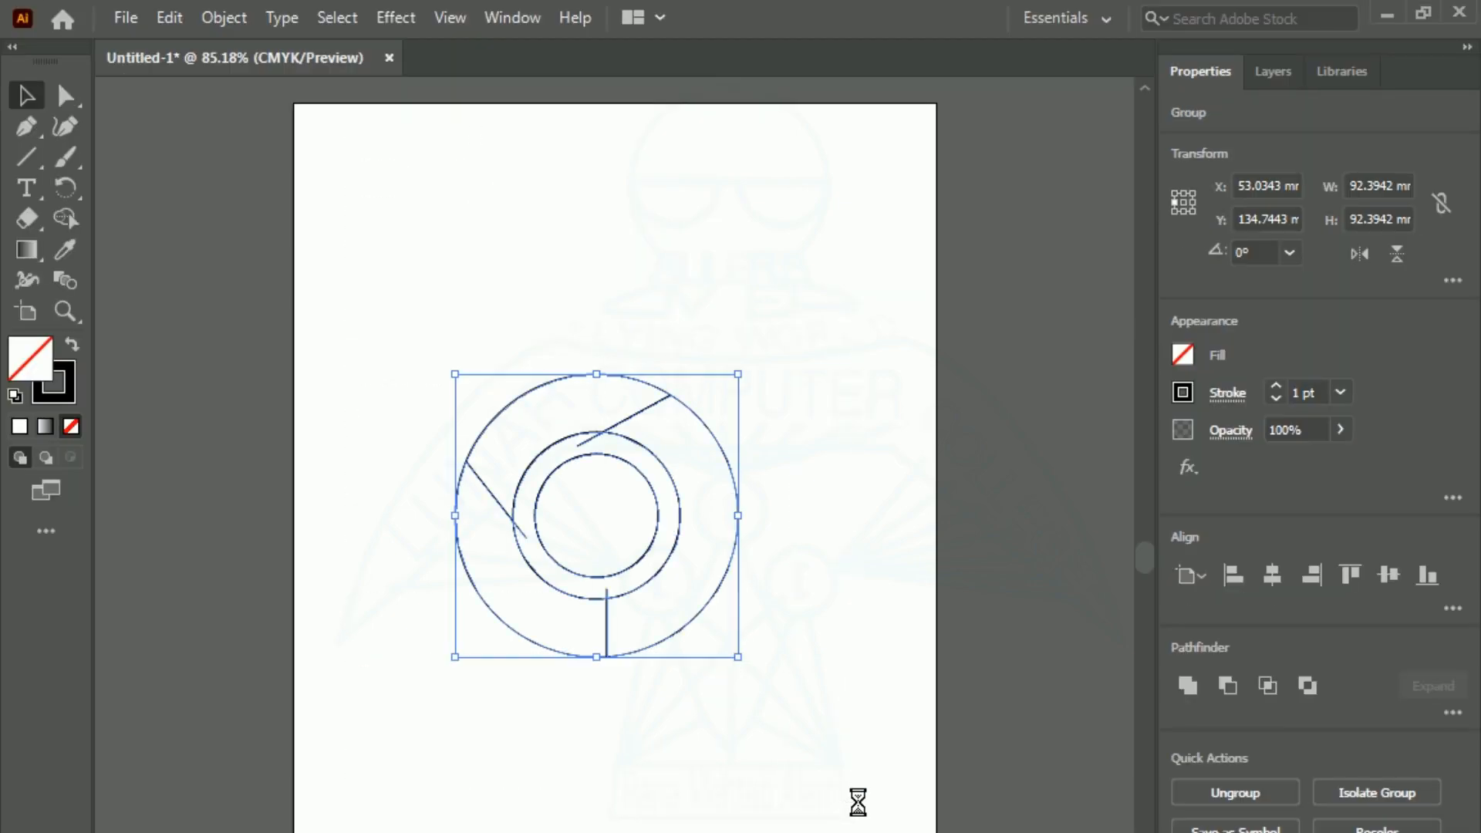
pyautogui.rightClick(613, 534)
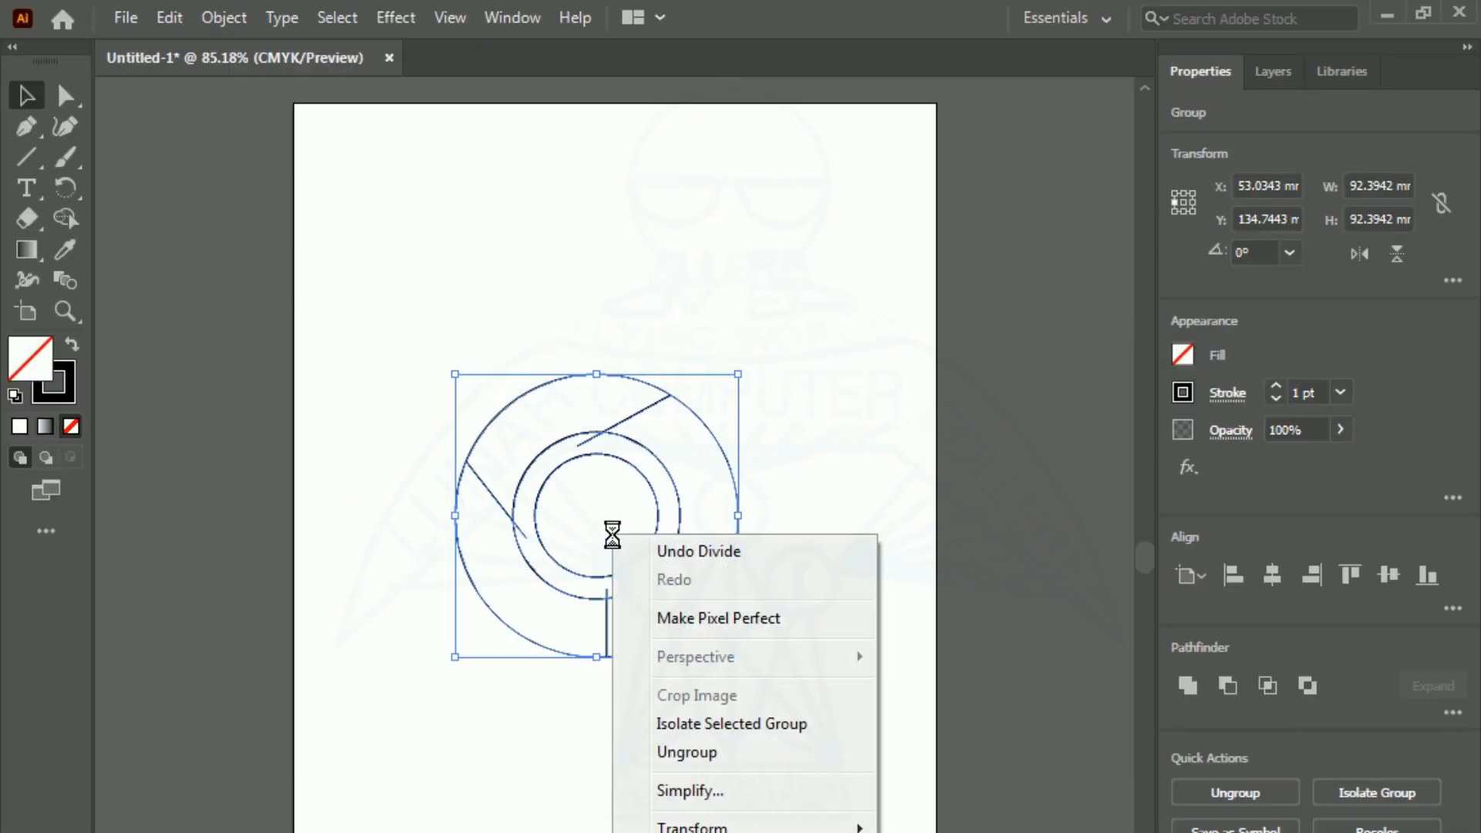
pyautogui.click(682, 752)
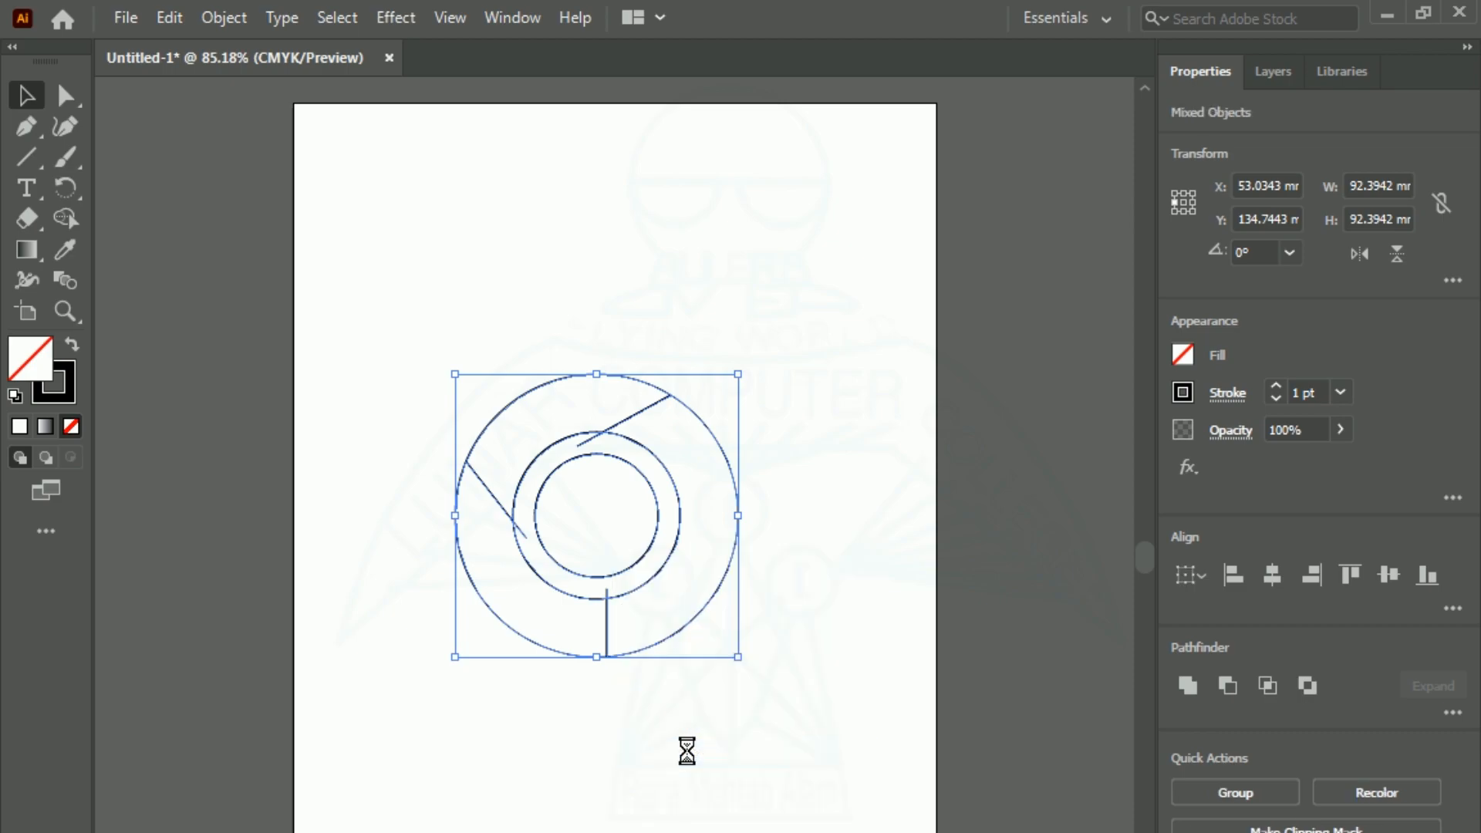
pyautogui.click(644, 787)
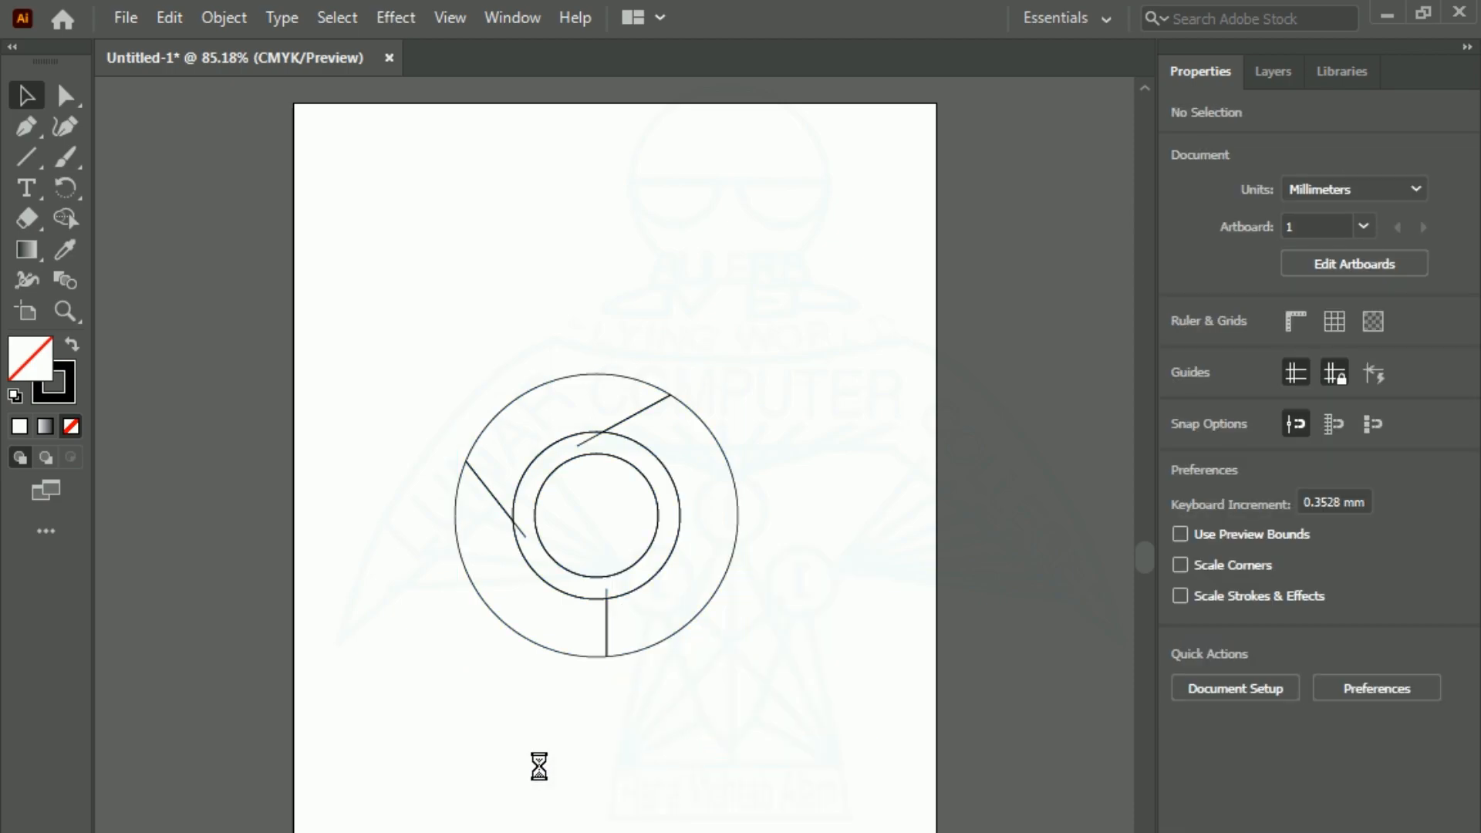
# Fill the lower-left segment of the outer ring with green
pyautogui.click(490, 618)
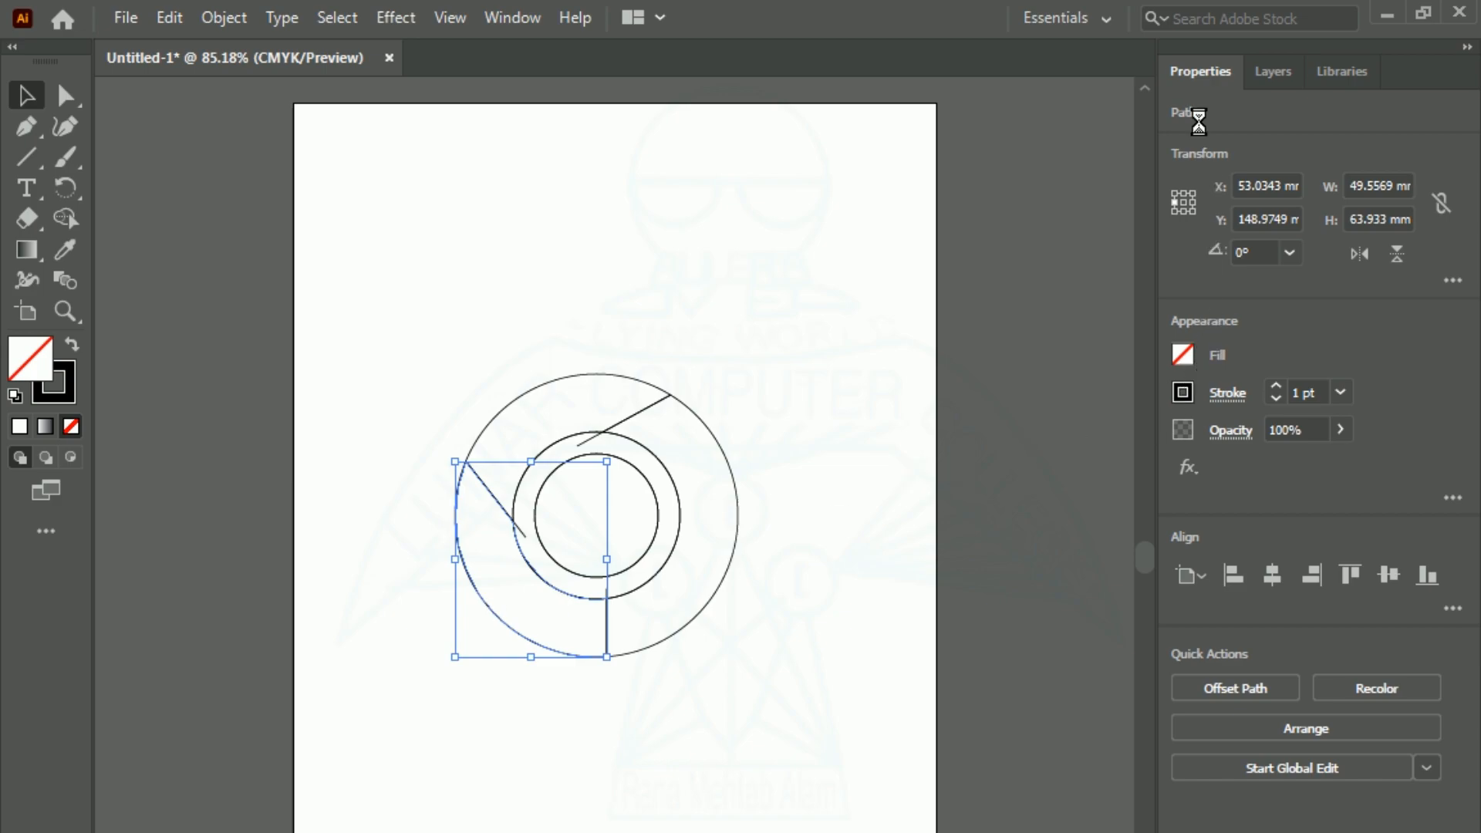
pyautogui.click(1184, 354)
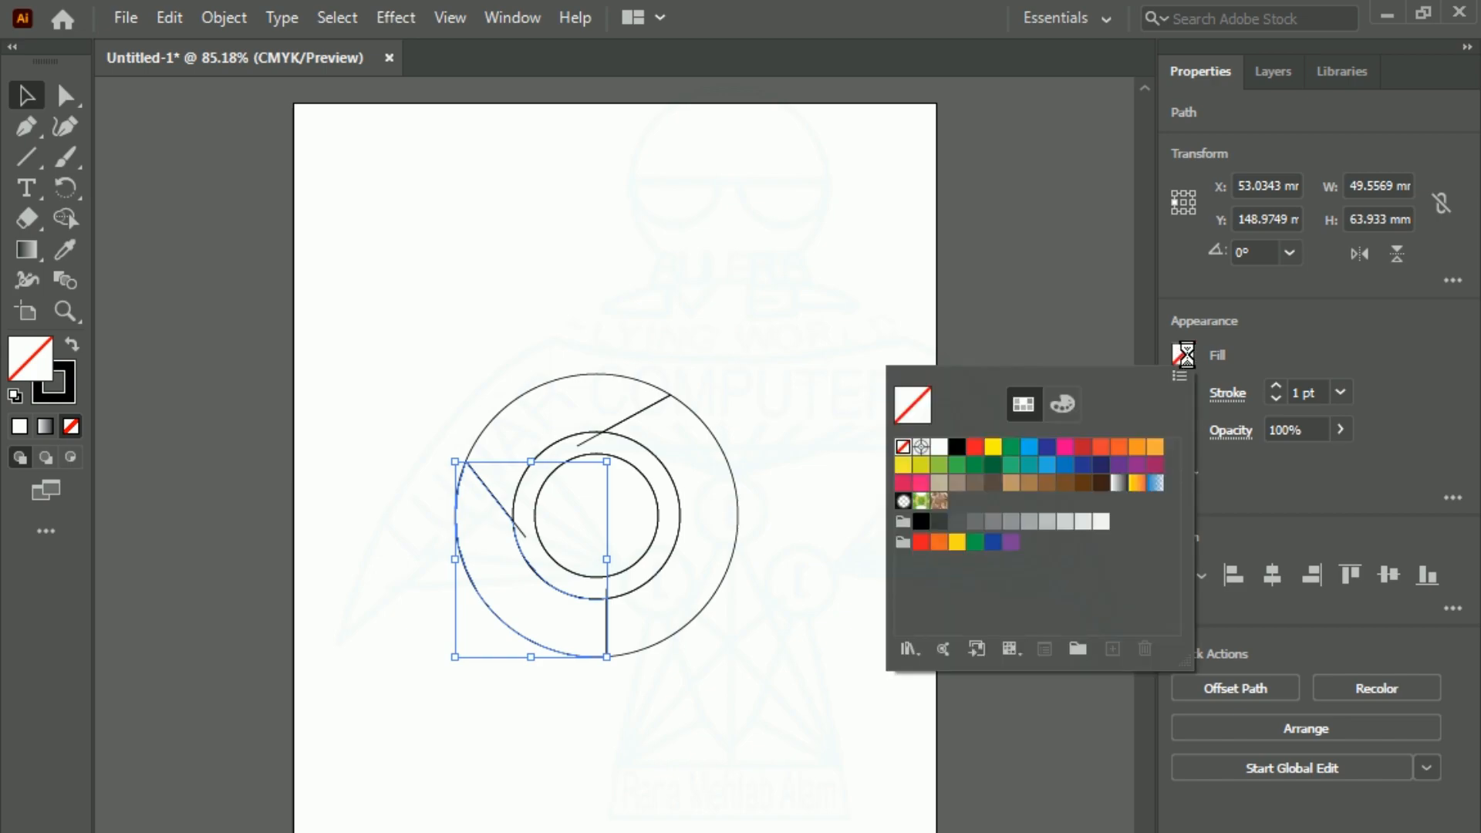
pyautogui.click(961, 467)
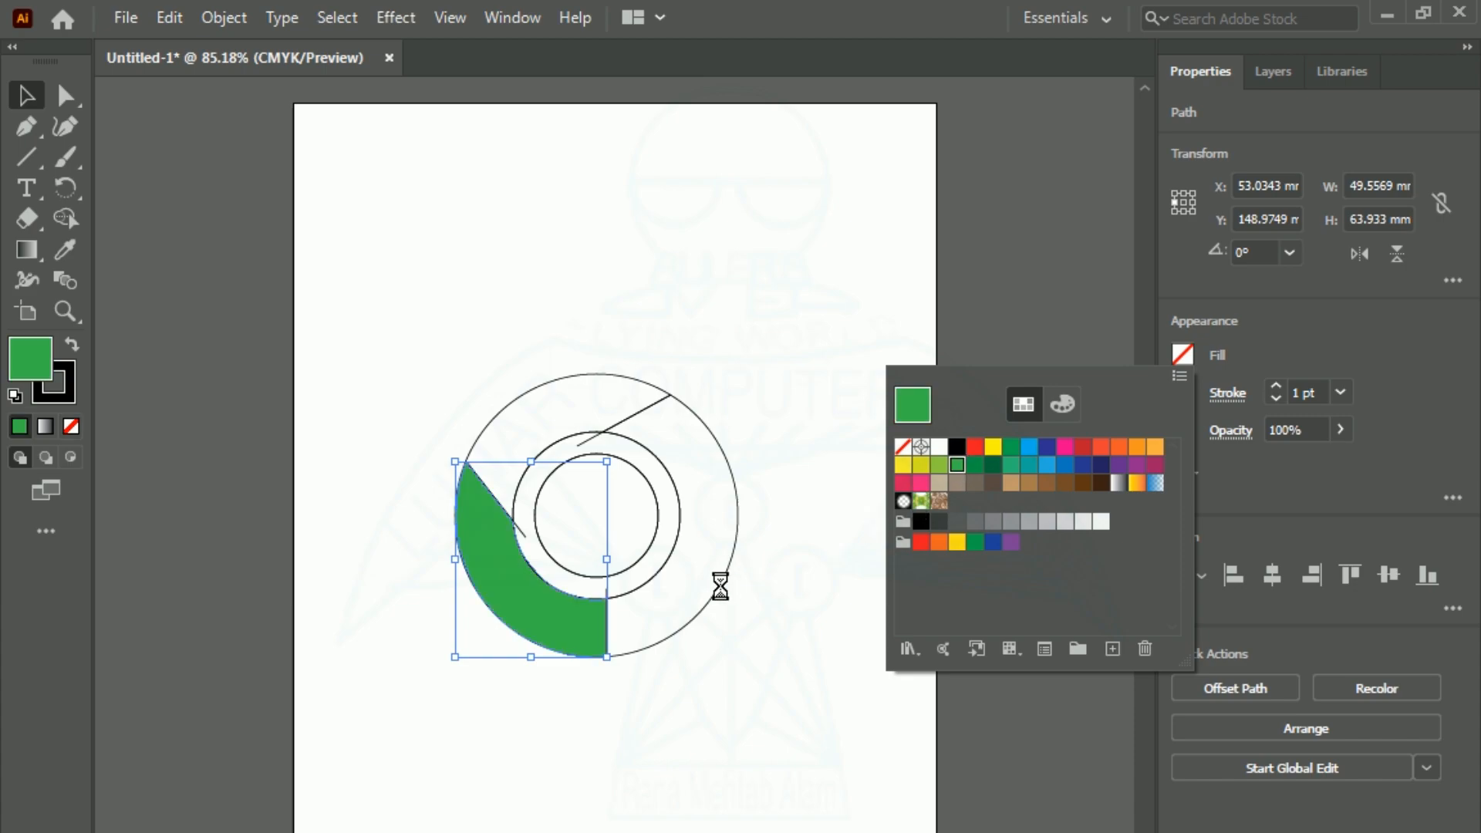
# Fill the right-hand segment of the outer ring with the yellow swatch C=0 M=10 Y=95 K=0
pyautogui.click(705, 613)
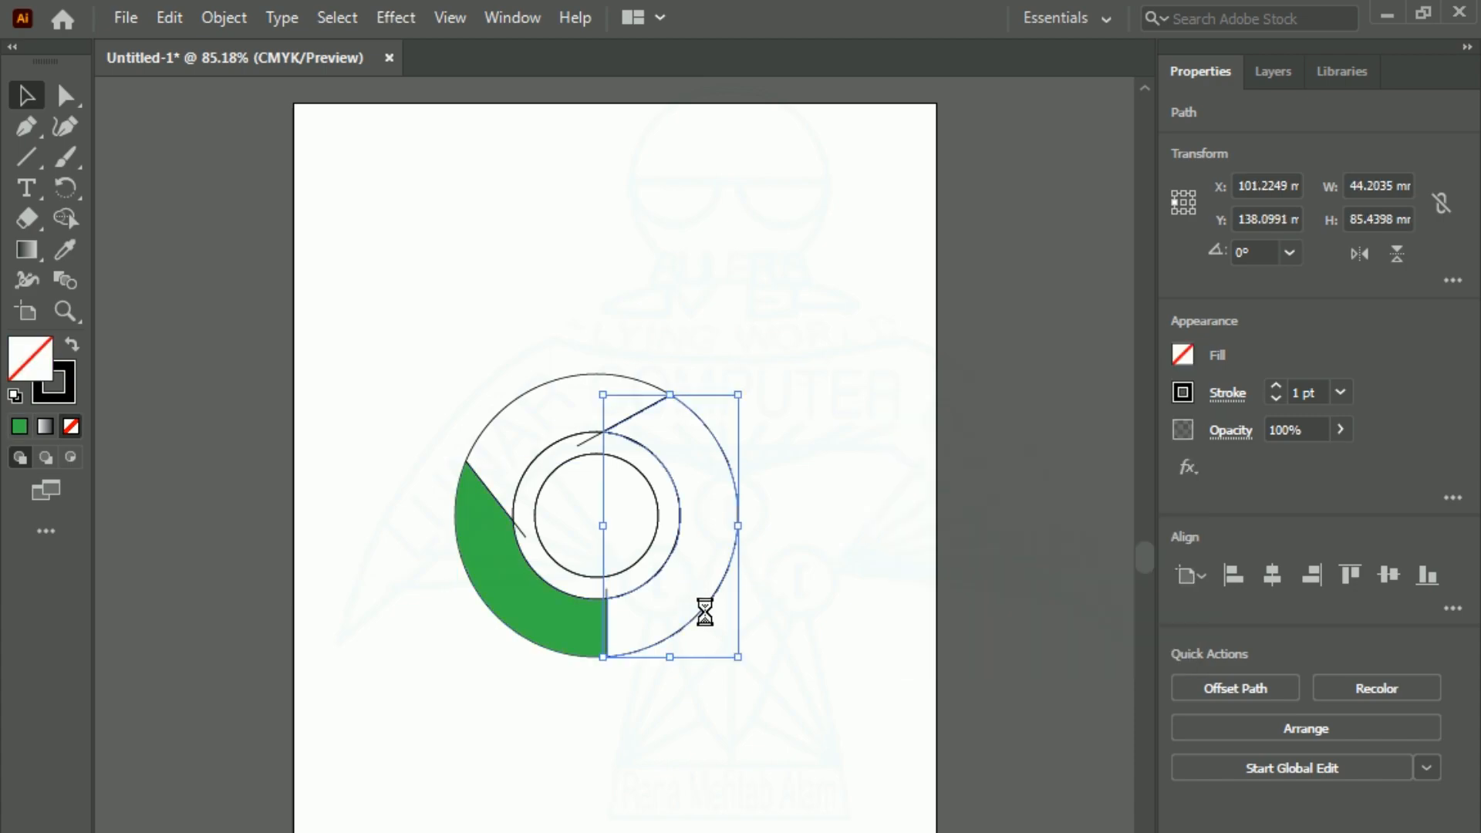
pyautogui.click(1182, 354)
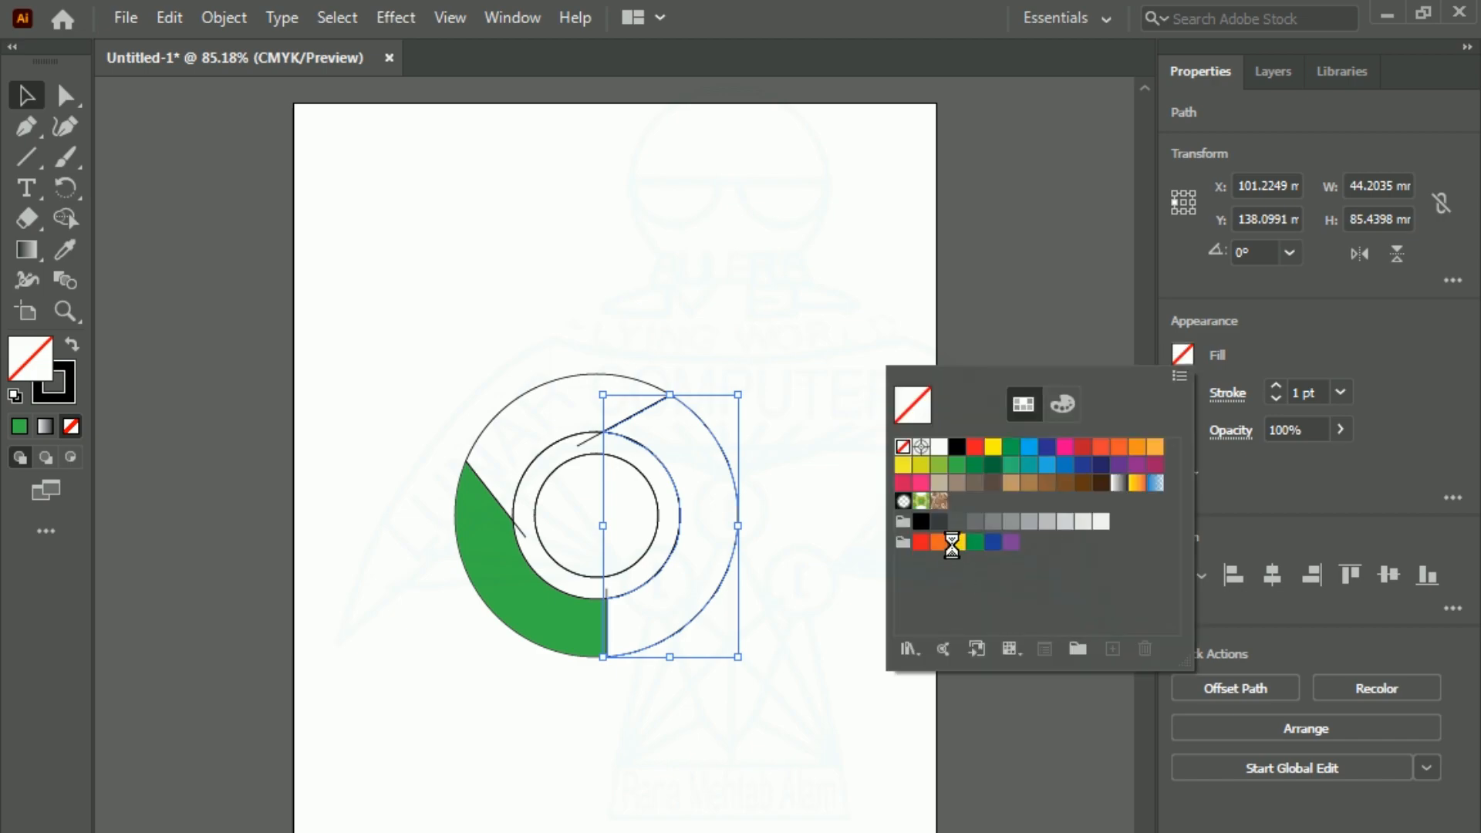
pyautogui.click(956, 542)
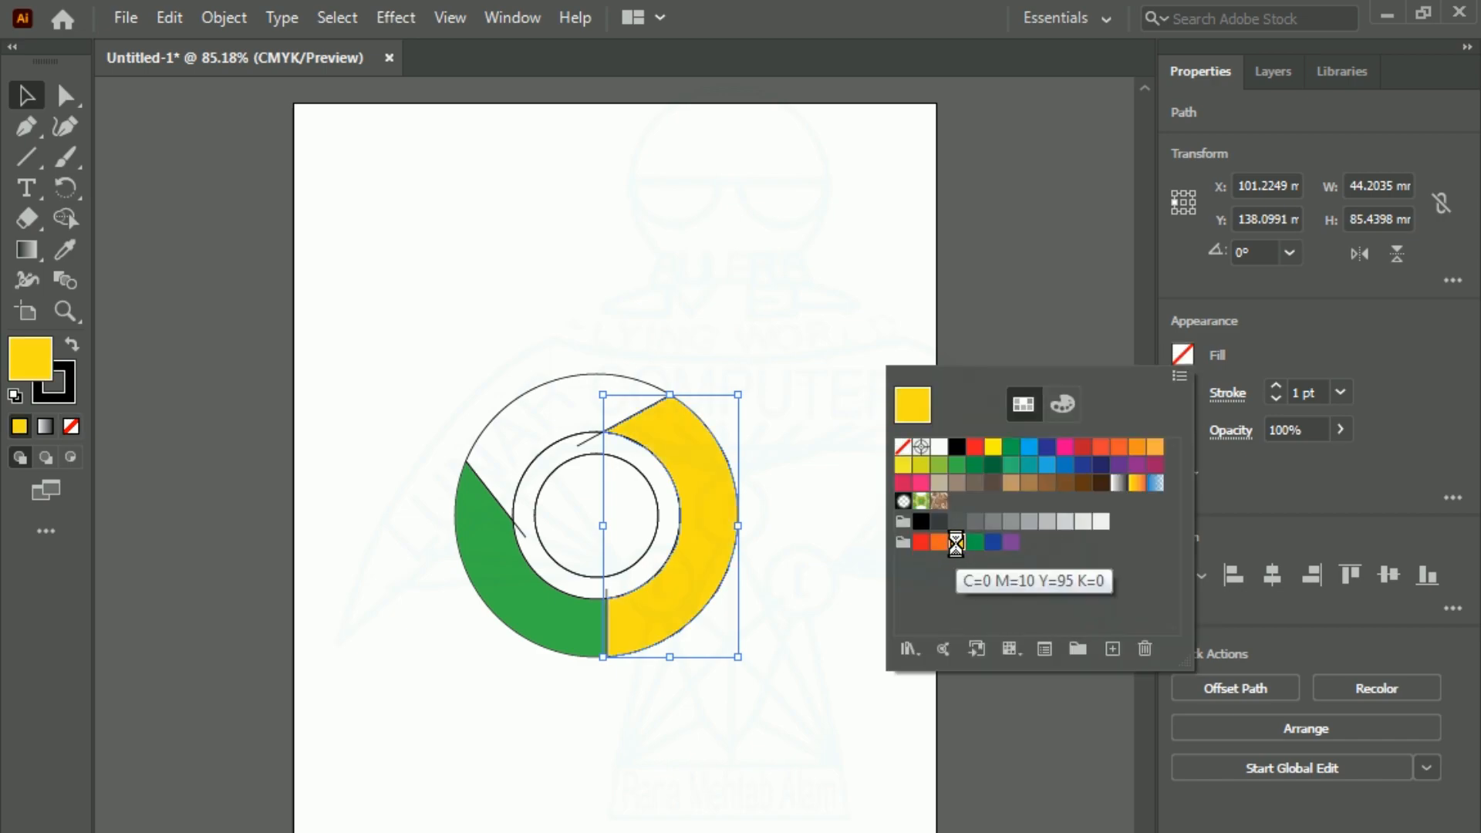
# Fill the upper-left segment of the outer ring with red and deselect it
pyautogui.click(510, 432)
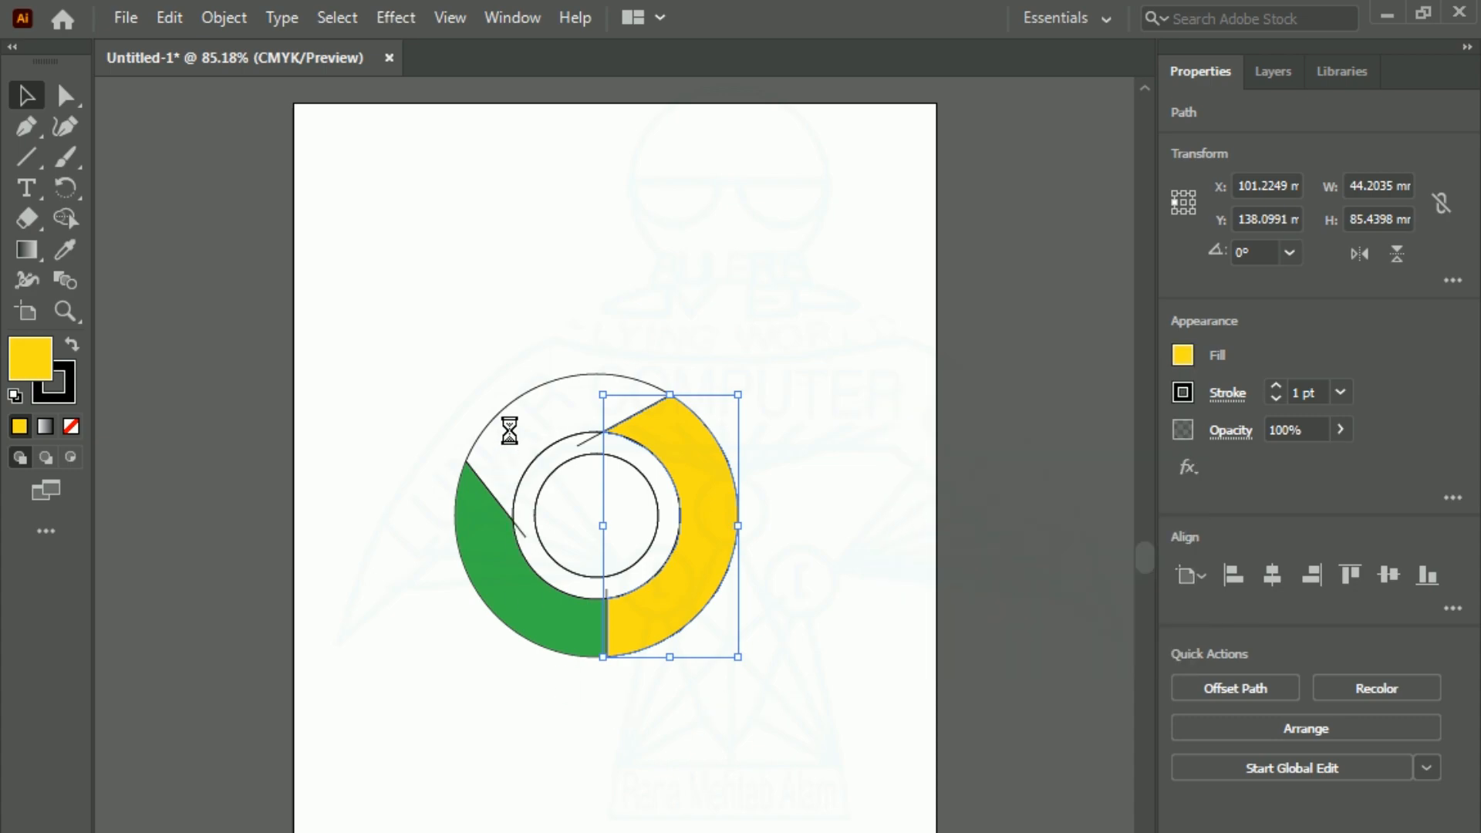
pyautogui.click(509, 411)
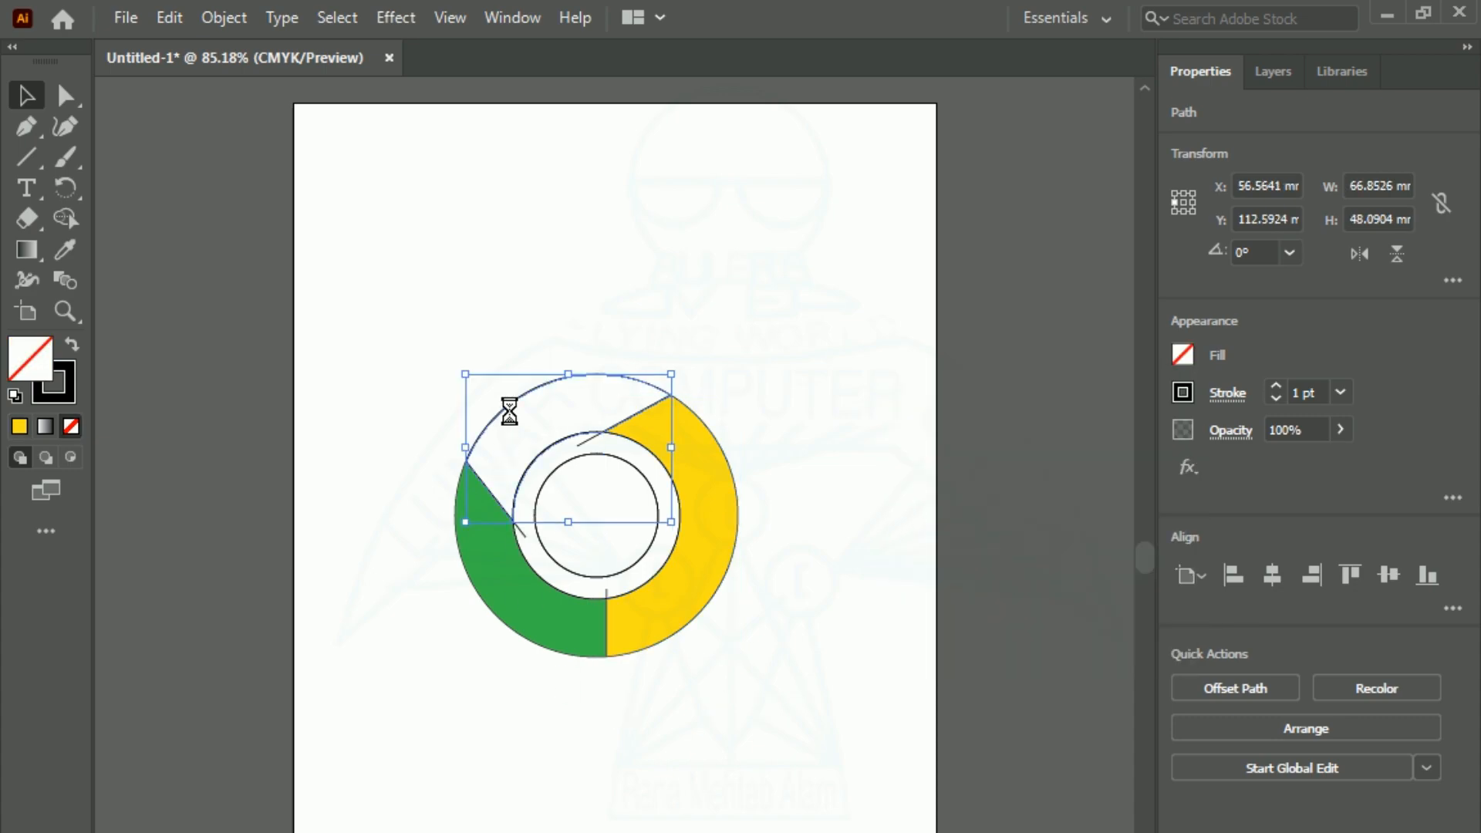
pyautogui.click(1182, 355)
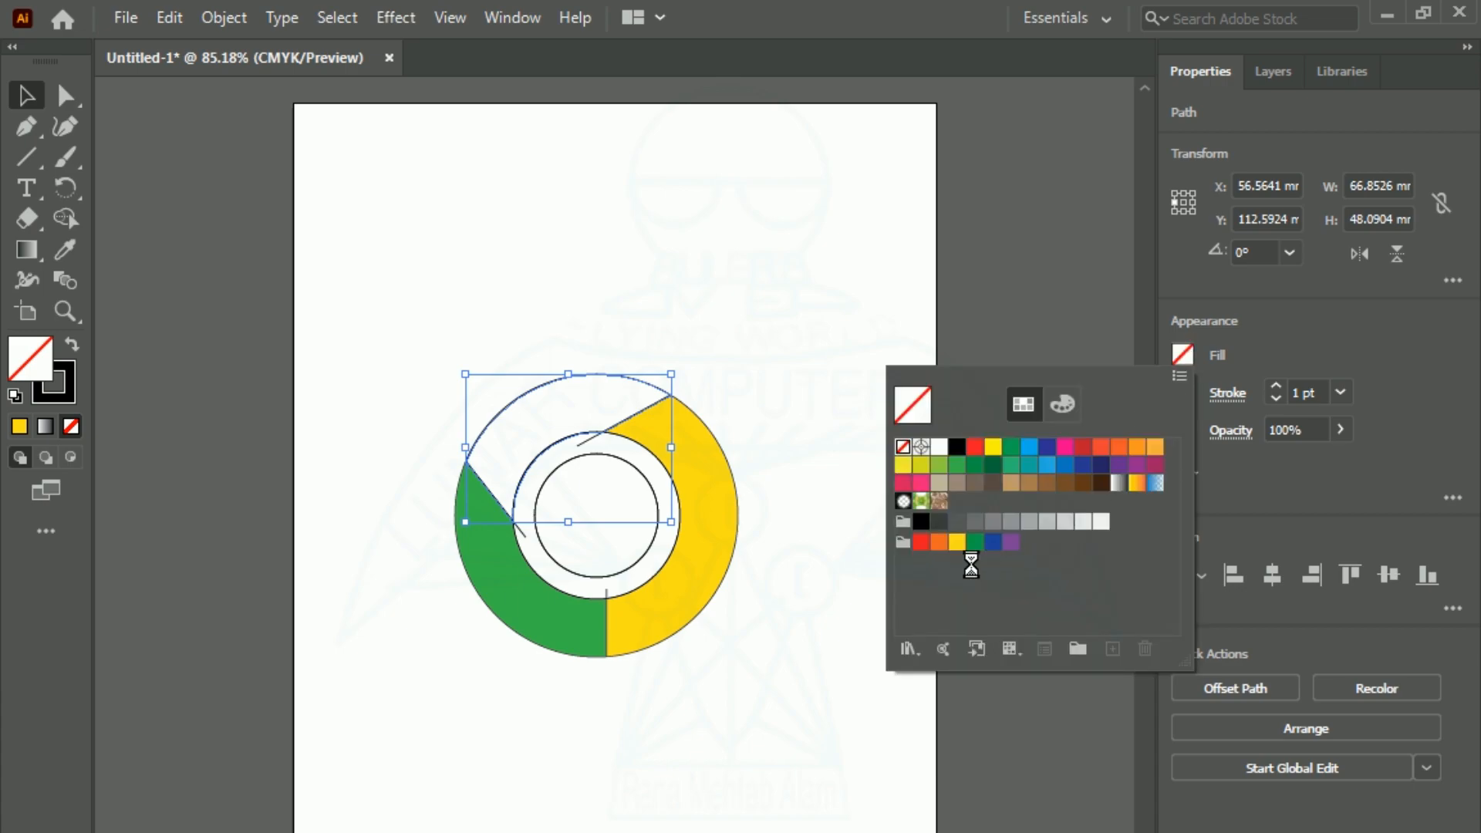
pyautogui.click(921, 542)
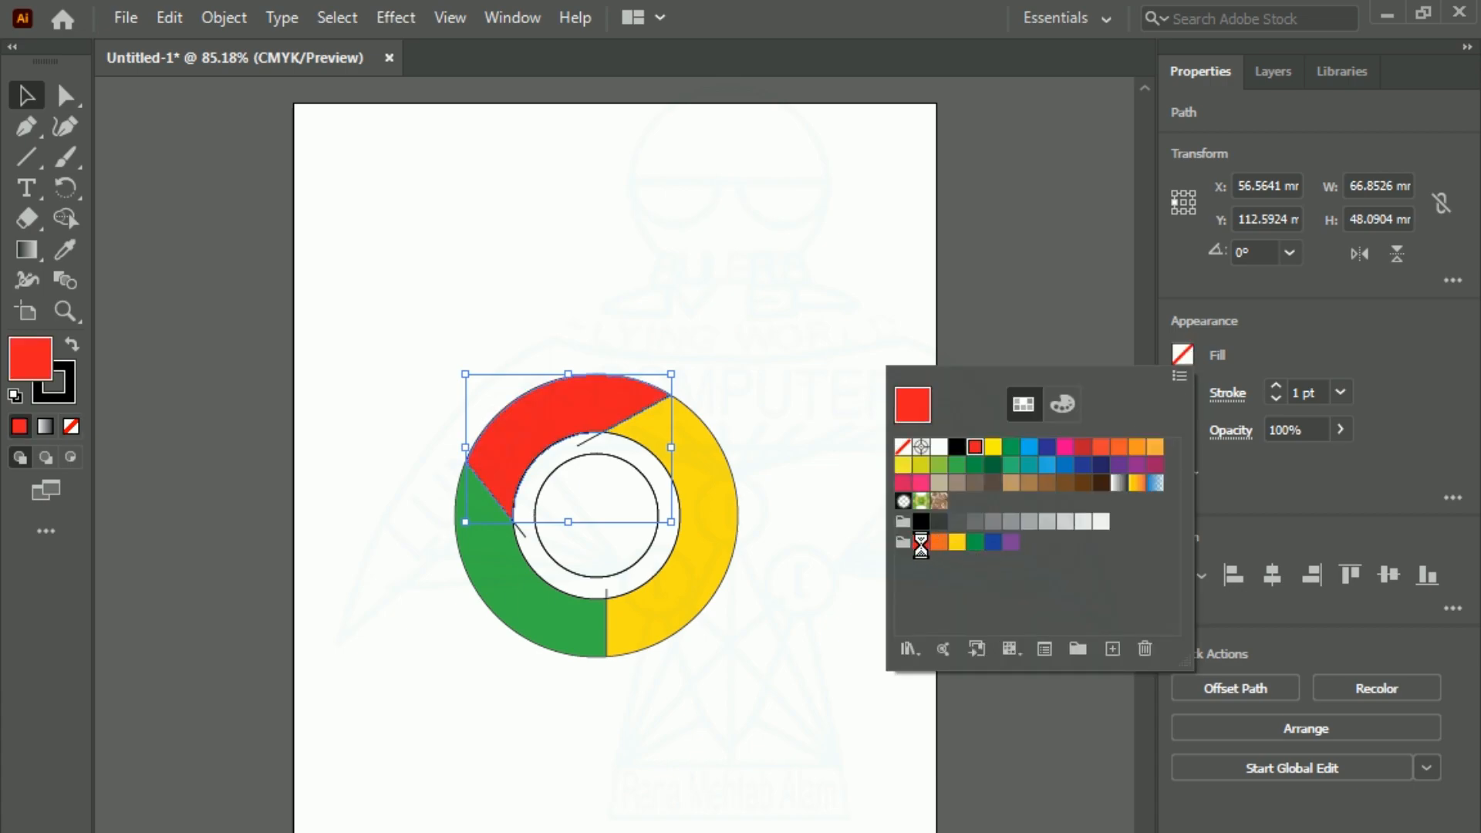
pyautogui.click(695, 715)
pyautogui.click(687, 754)
# Remove the stroke from all pieces of the logo by setting it to None
pyautogui.moveTo(330, 284); pyautogui.dragTo(876, 784)
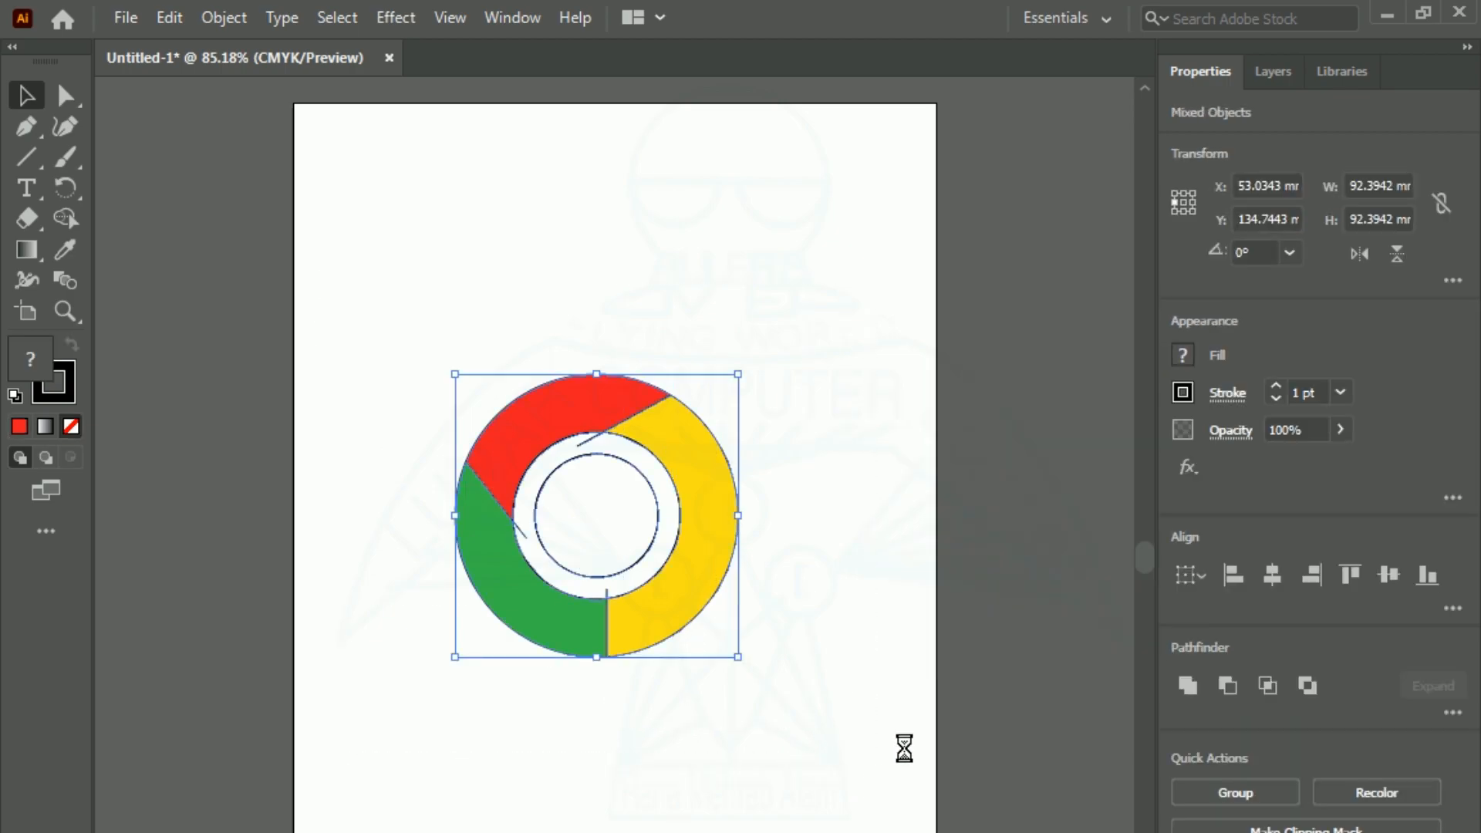
pyautogui.click(1181, 392)
pyautogui.click(903, 486)
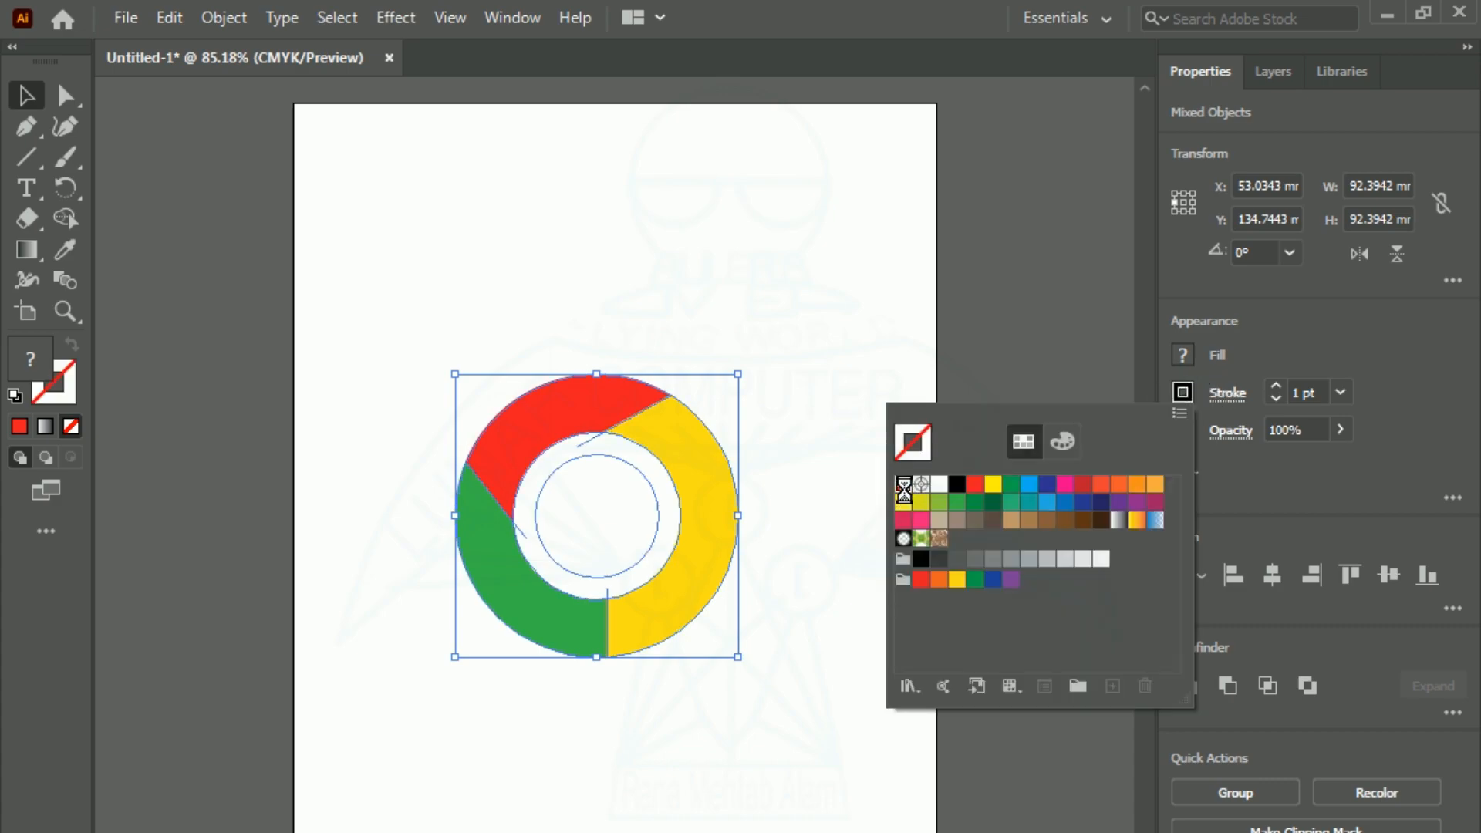
pyautogui.click(733, 751)
# Fill the innermost circle at the centre of the logo with blue and deselect it
pyautogui.click(540, 449)
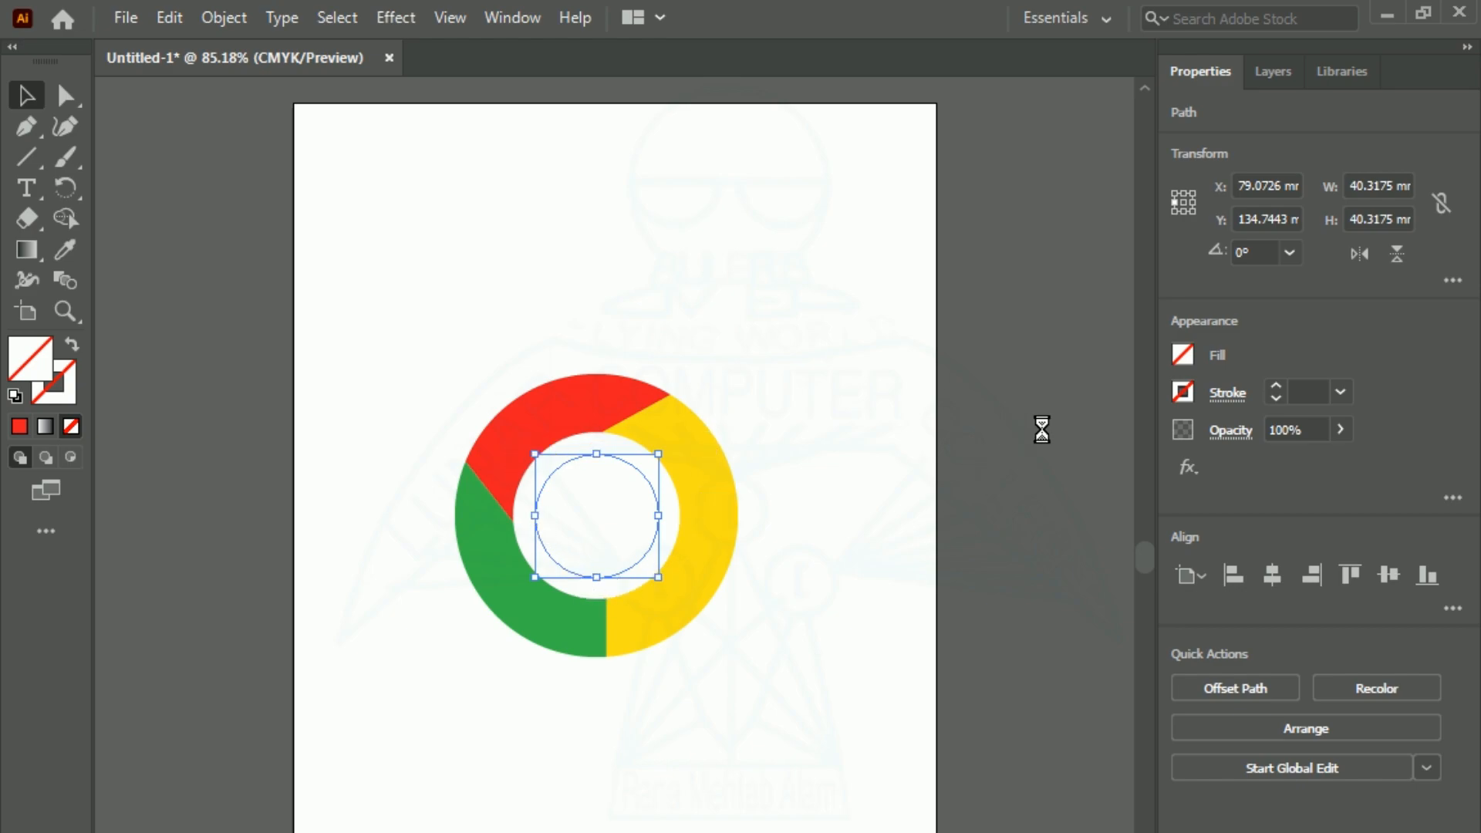
pyautogui.click(1180, 354)
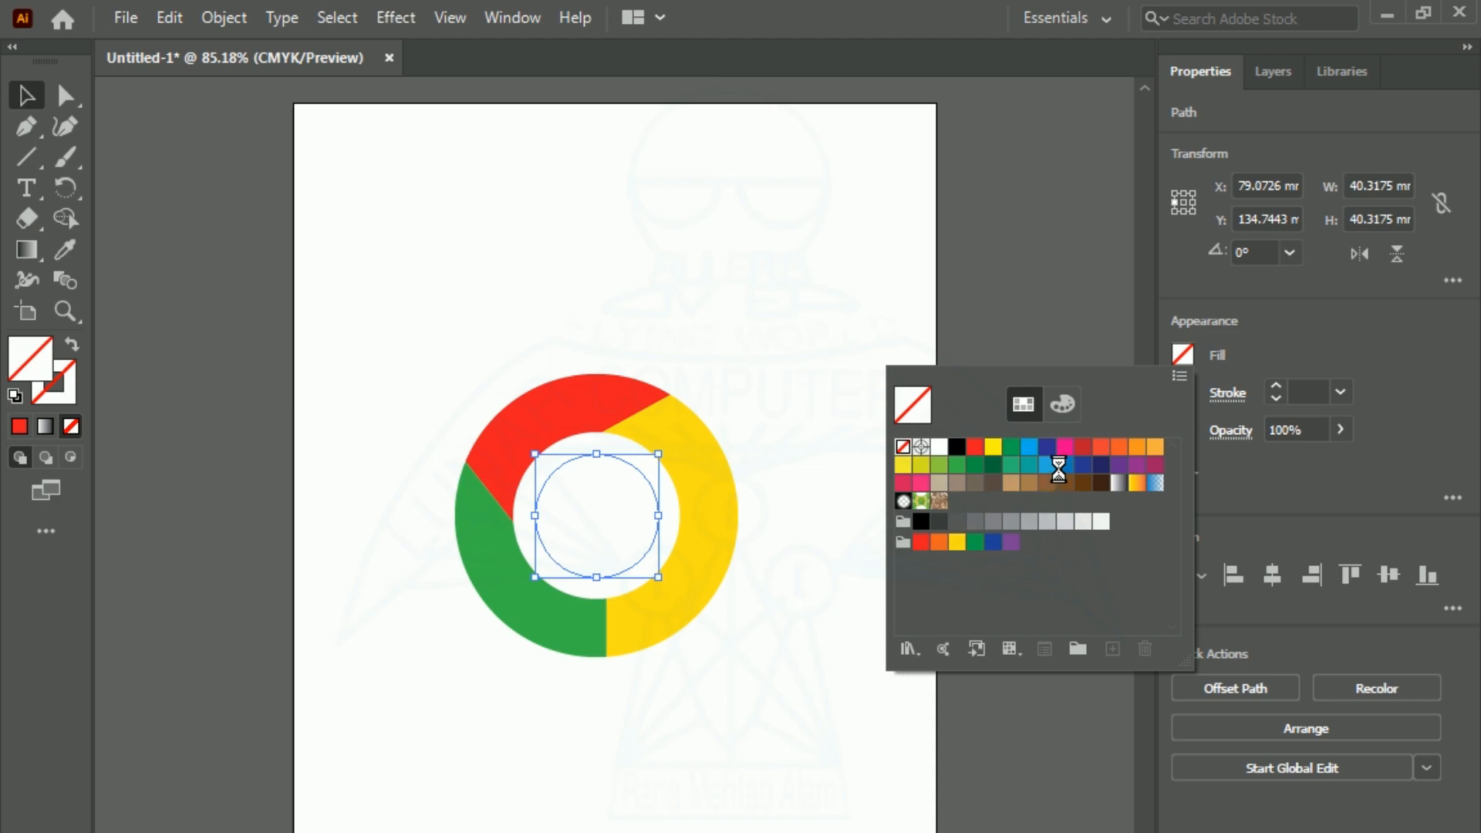
pyautogui.click(1054, 465)
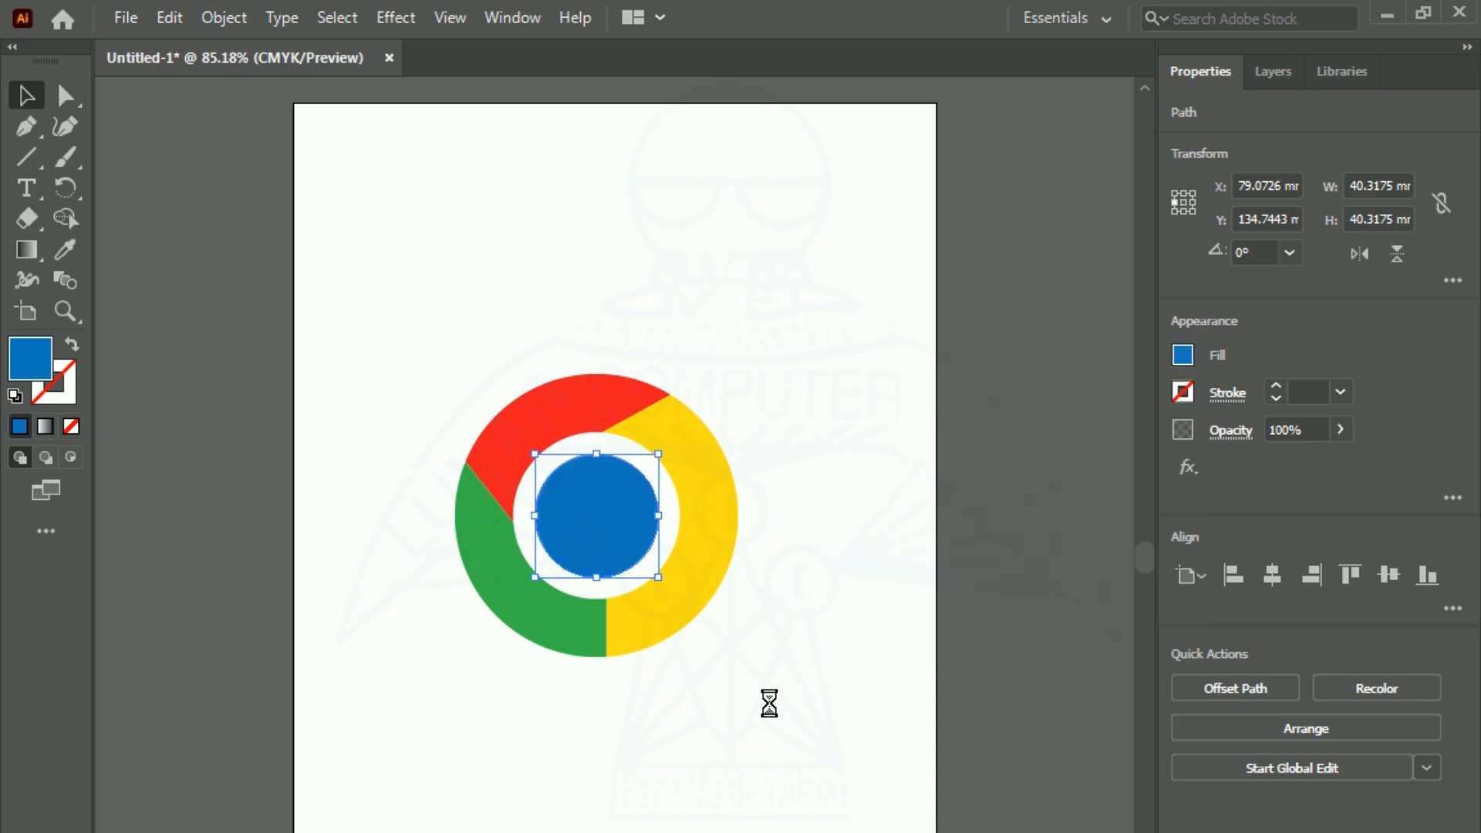
pyautogui.click(752, 754)
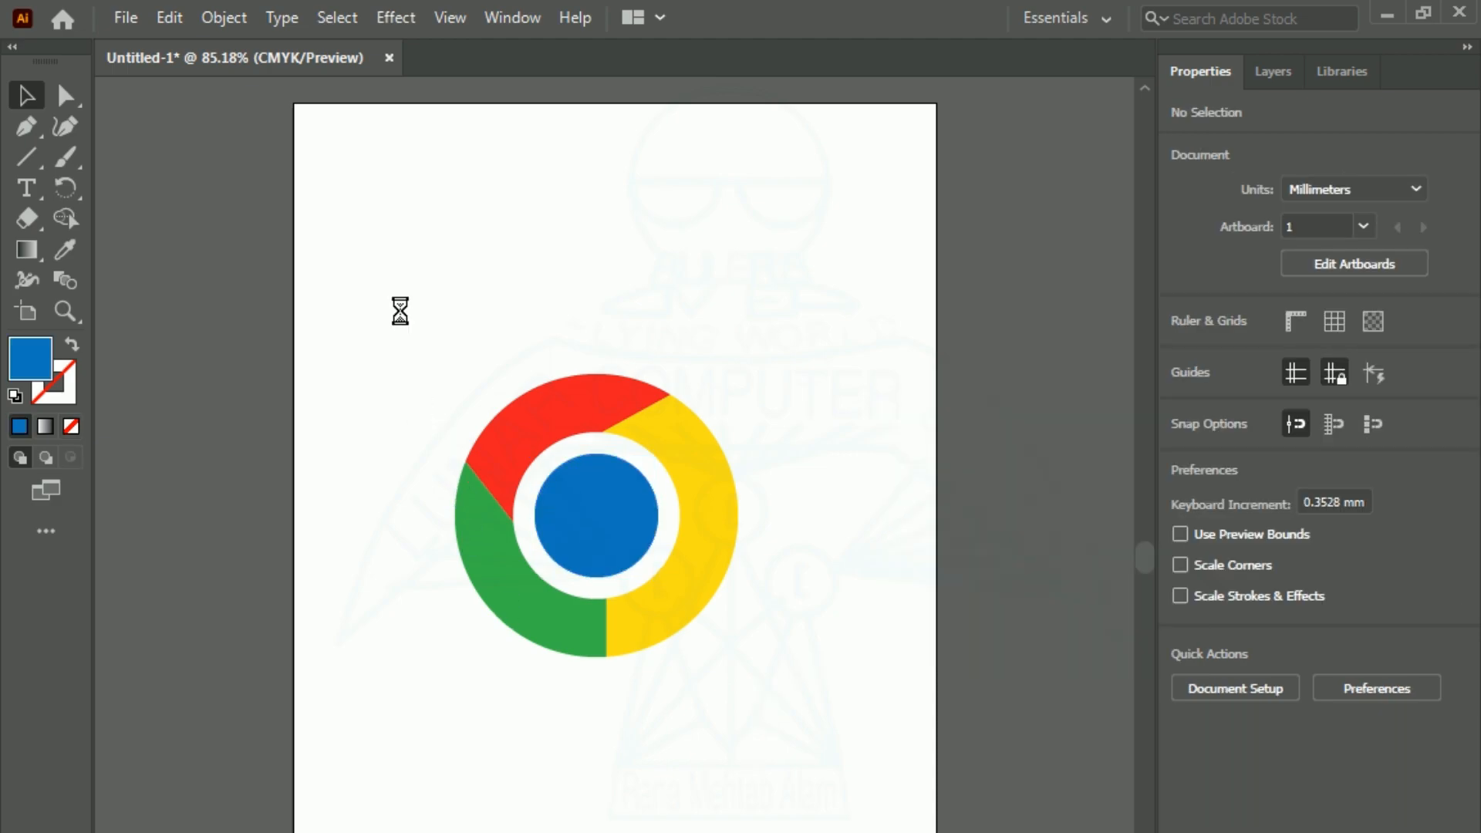
pyautogui.moveTo(397, 258); pyautogui.dragTo(867, 760)
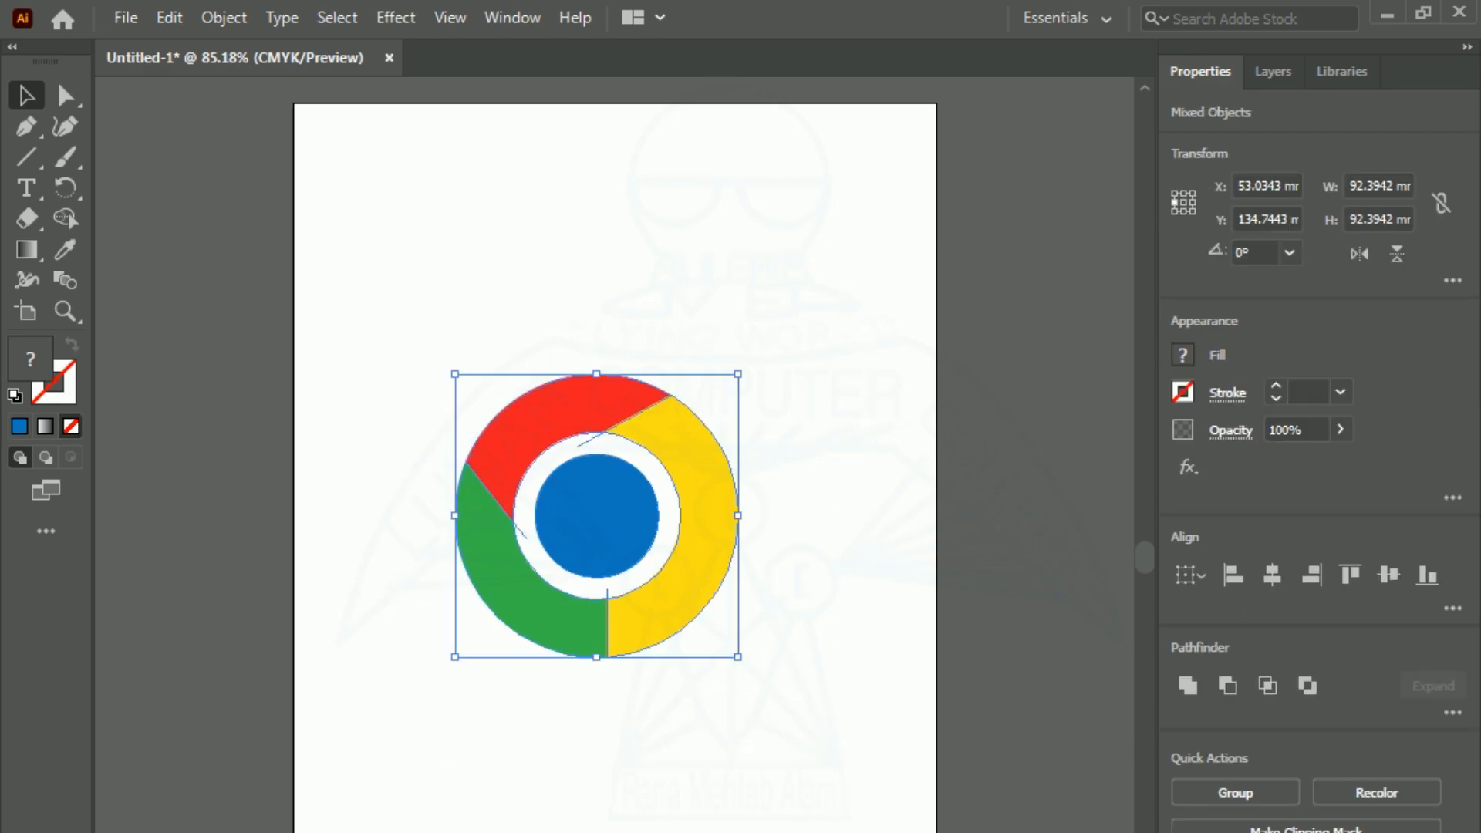
pyautogui.hotkey('ctrl', 'shift', 'a')
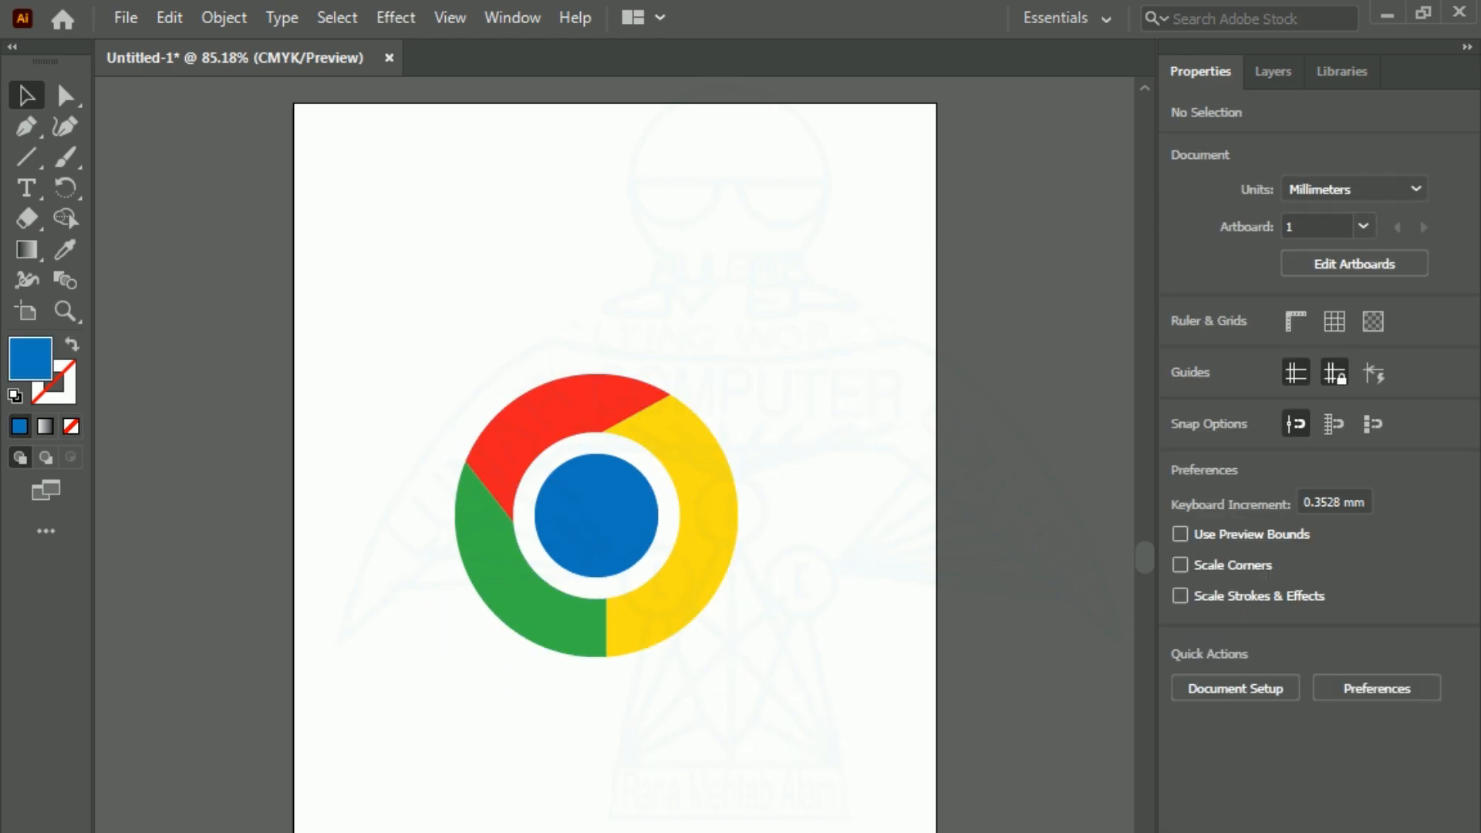